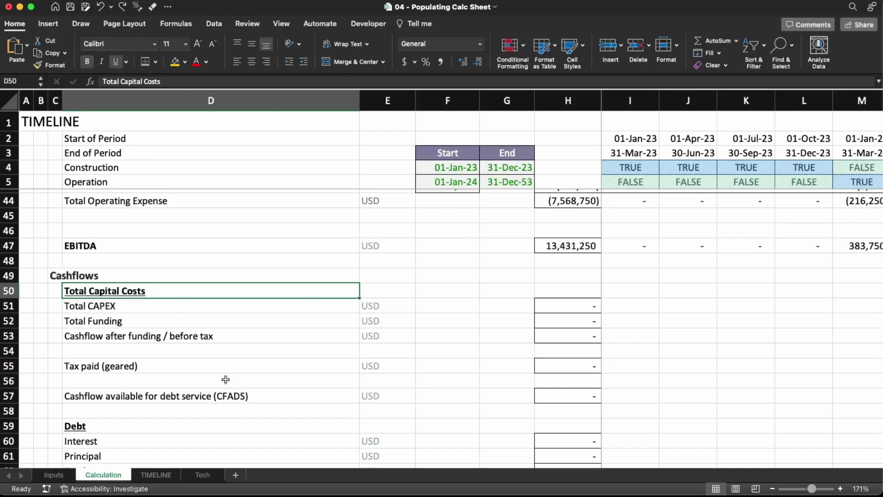
- Zoom the sheet out to show rows 51–67 of the Cashflows and Debt sections across more periods
{"action": "scroll", "coordinate": [227, 379], "scroll_direction": "down", "scroll_amount": 2}
{"action": "left_click", "coordinate": [230, 362]}
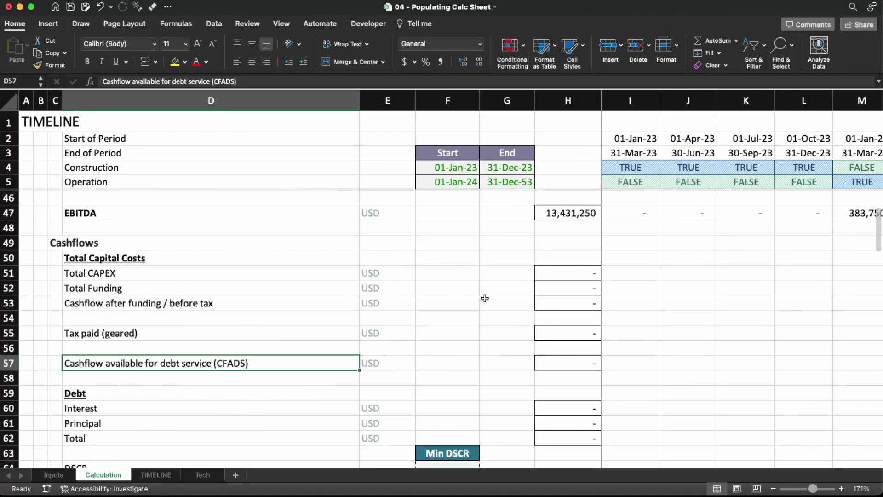
{"action": "left_click", "coordinate": [773, 489]}
{"action": "left_click", "coordinate": [773, 489]}
{"action": "left_click", "coordinate": [773, 489]}
{"action": "left_click", "coordinate": [772, 488]}
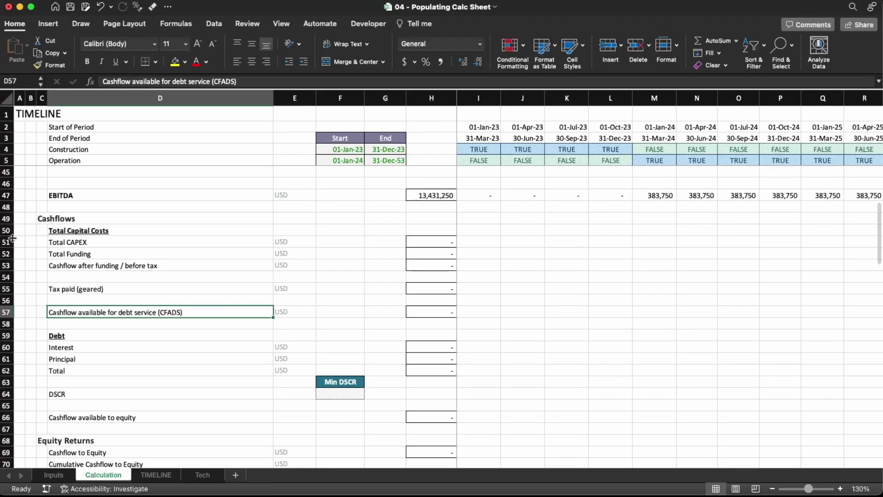
{"action": "left_click_drag", "start_coordinate": [5, 240], "coordinate": [7, 425]}
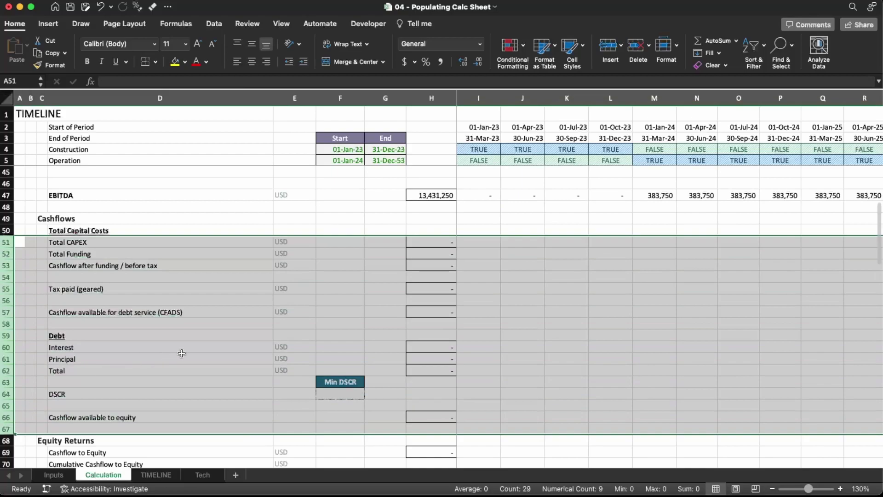
{"action": "left_click", "coordinate": [394, 289]}
{"action": "scroll", "coordinate": [394, 289], "scroll_direction": "up", "scroll_amount": 3}
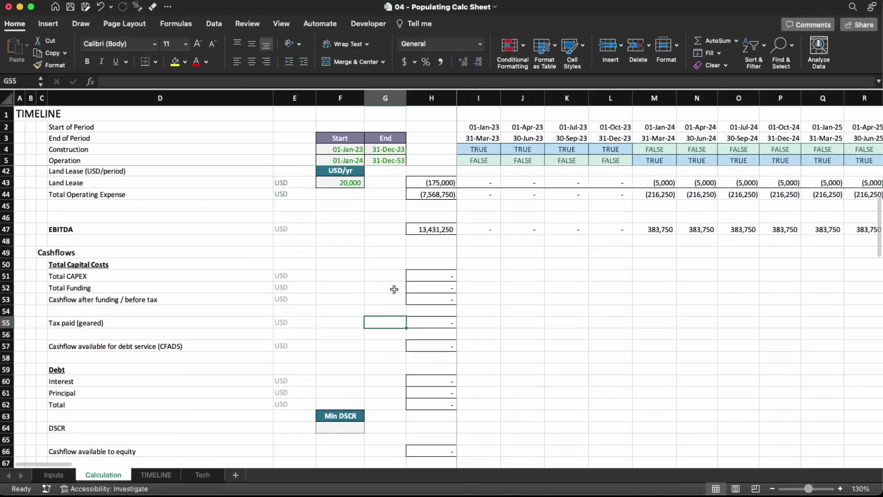
- Link I51 to =I22 (Total CAPEX) and I52 to =I29 (Total funding)
{"action": "left_click", "coordinate": [472, 278]}
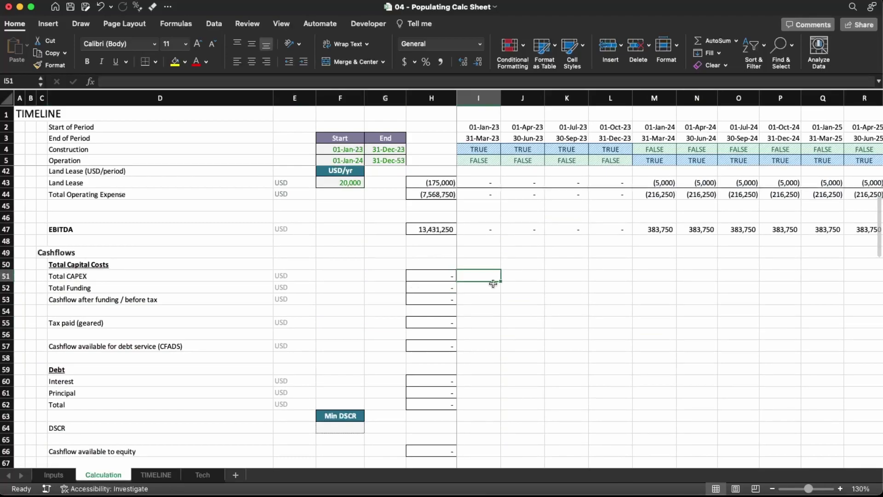
{"action": "type", "text": "="}
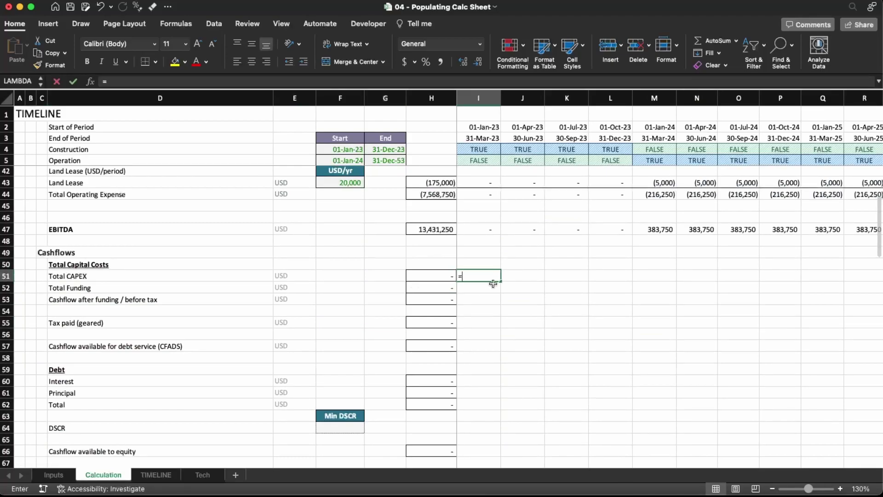
{"action": "scroll", "coordinate": [474, 281], "scroll_direction": "up", "scroll_amount": 6}
{"action": "scroll", "coordinate": [472, 279], "scroll_direction": "up", "scroll_amount": 3}
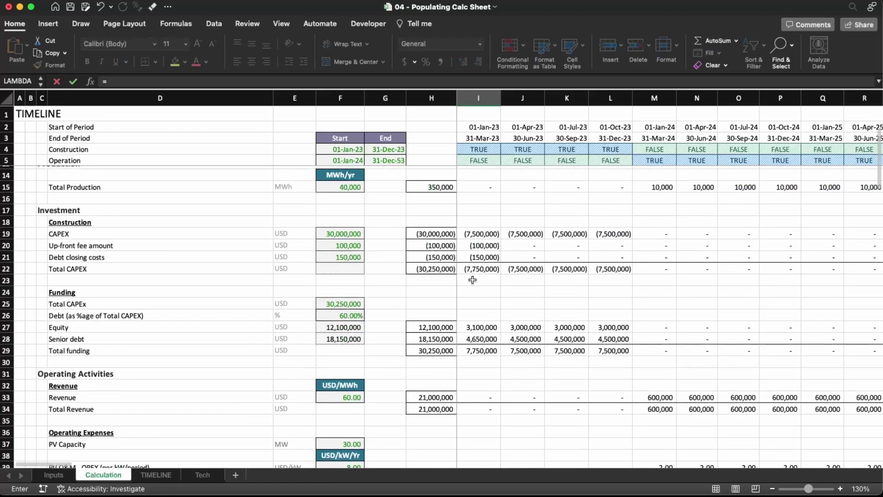
{"action": "left_click", "coordinate": [482, 266]}
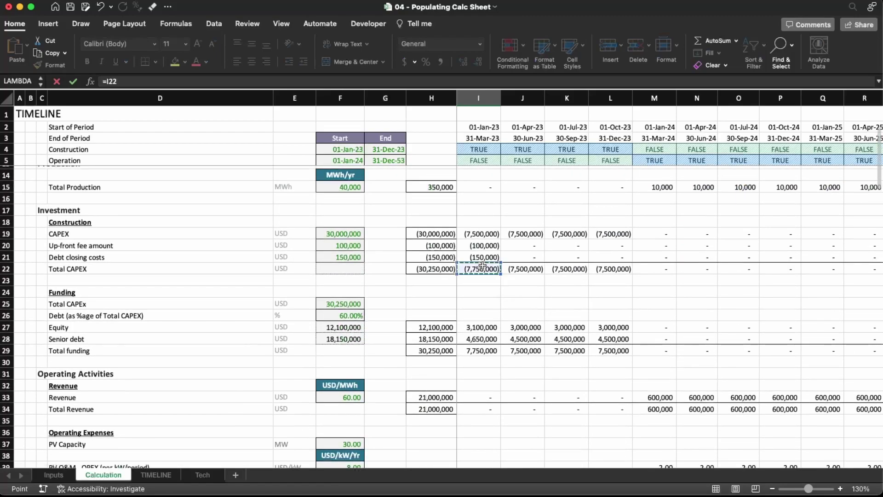
{"action": "key", "text": "Return"}
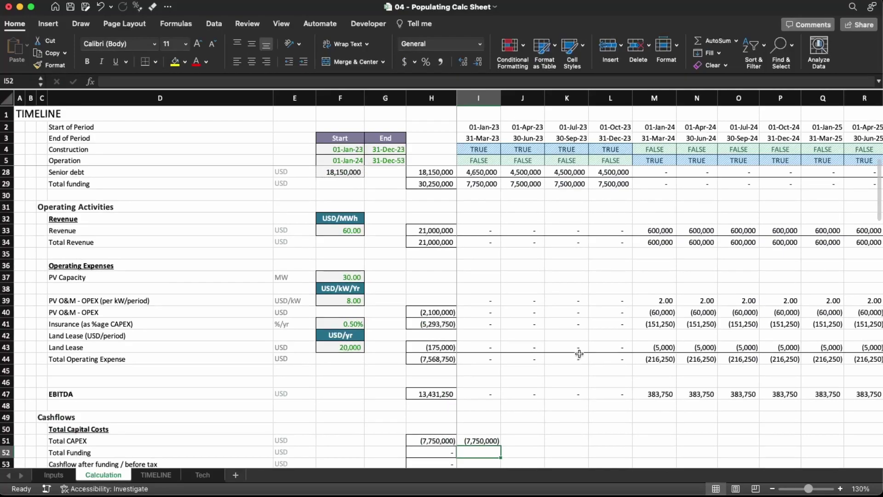
{"action": "type", "text": "="}
{"action": "scroll", "coordinate": [511, 290], "scroll_direction": "up", "scroll_amount": 4}
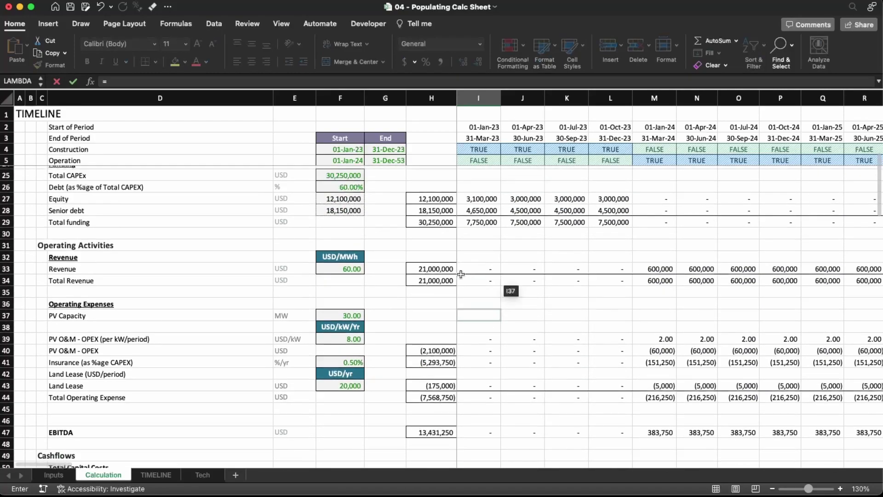
{"action": "left_click", "coordinate": [477, 267]}
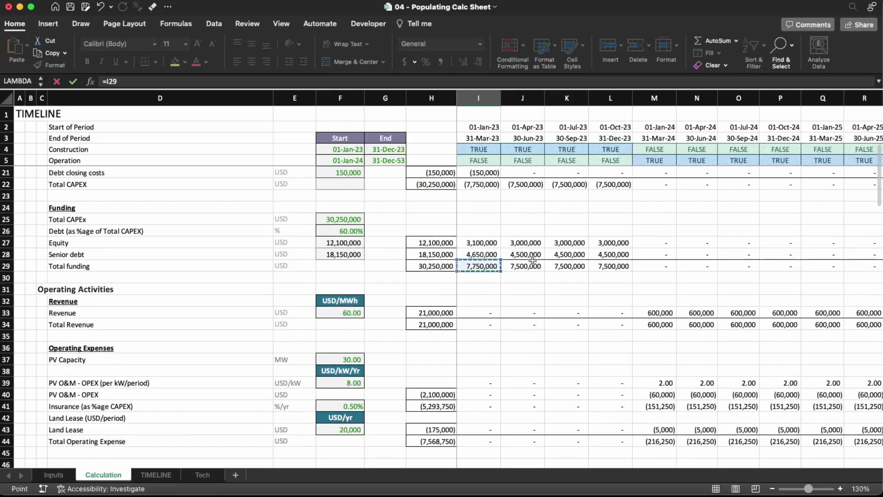
{"action": "key", "text": "Return"}
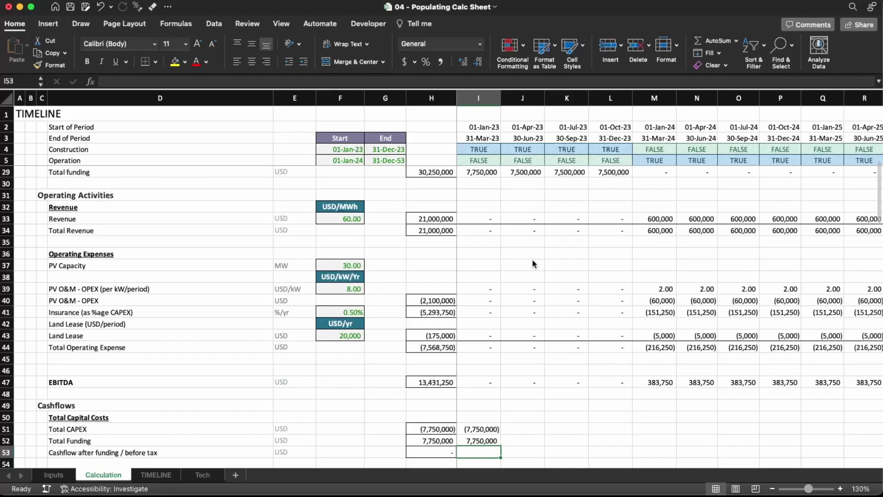
- Fill I53 with =SUM(I51:I52) and check its references
{"action": "key", "text": "ctrl+r"}
{"action": "key", "text": "F2"}
{"action": "key", "text": "Escape"}
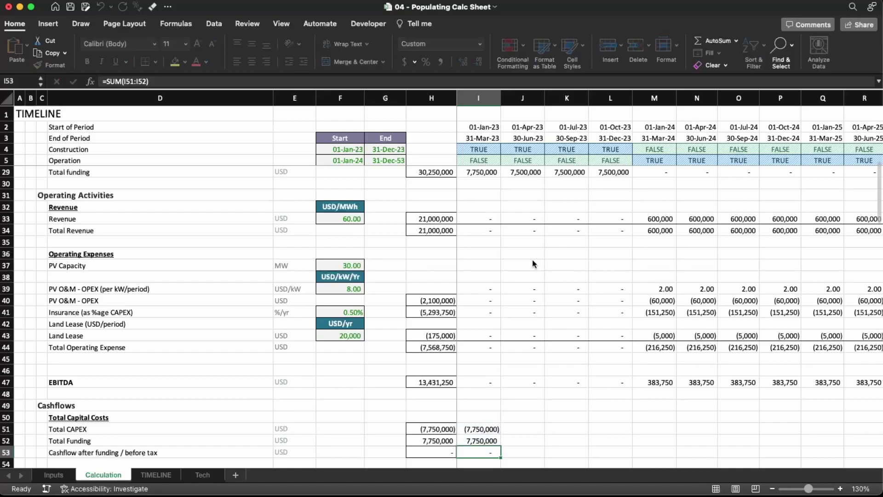
- Look through the Cell Styles and Borders lists without applying anything
{"action": "left_click", "coordinate": [572, 50]}
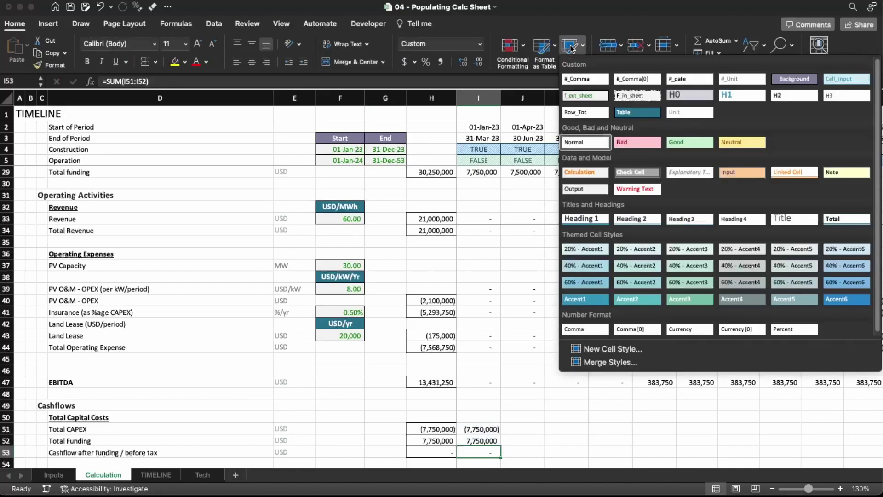
{"action": "left_click", "coordinate": [542, 191]}
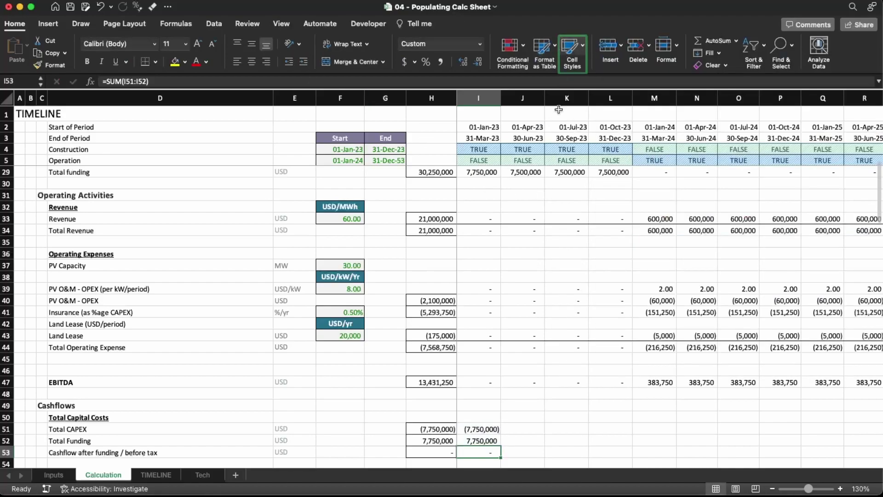
{"action": "left_click", "coordinate": [580, 49]}
{"action": "left_click", "coordinate": [375, 195]}
{"action": "left_click", "coordinate": [155, 61]}
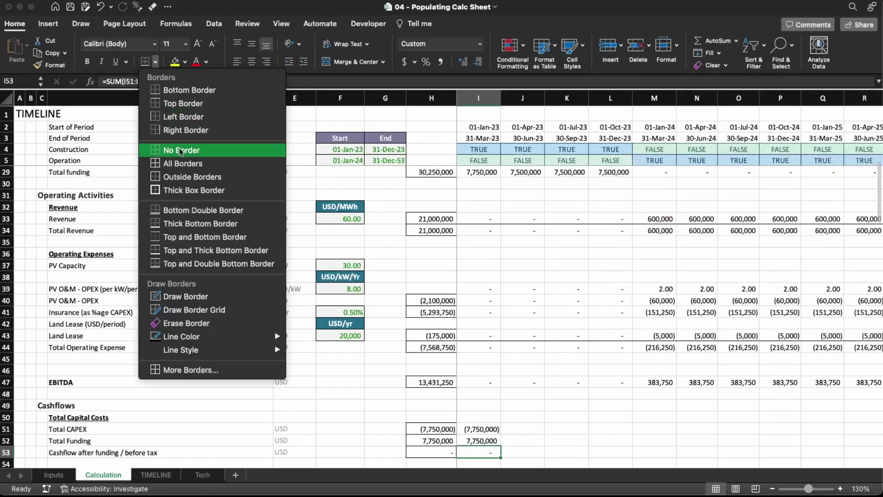
{"action": "left_click", "coordinate": [201, 106]}
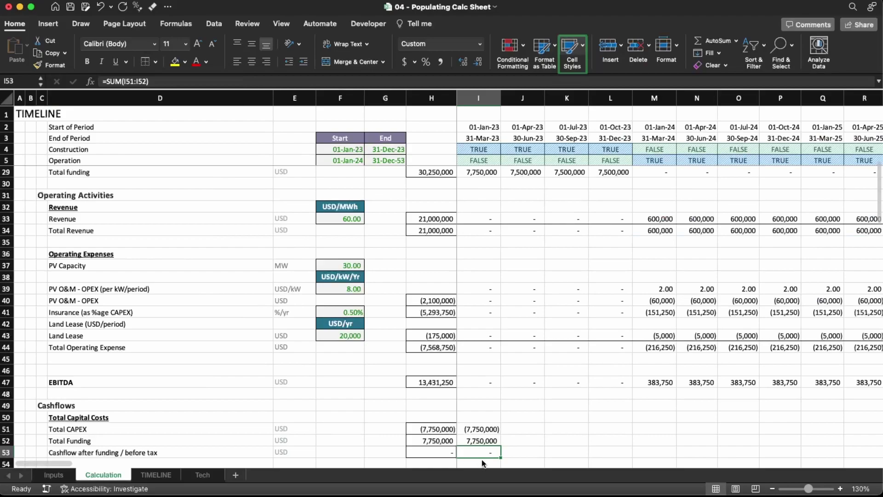
- Copy the I51:I53 formulas and paste them across all periods to column FD
{"action": "key", "text": "shift+Up"}
{"action": "key", "text": "shift+Up"}
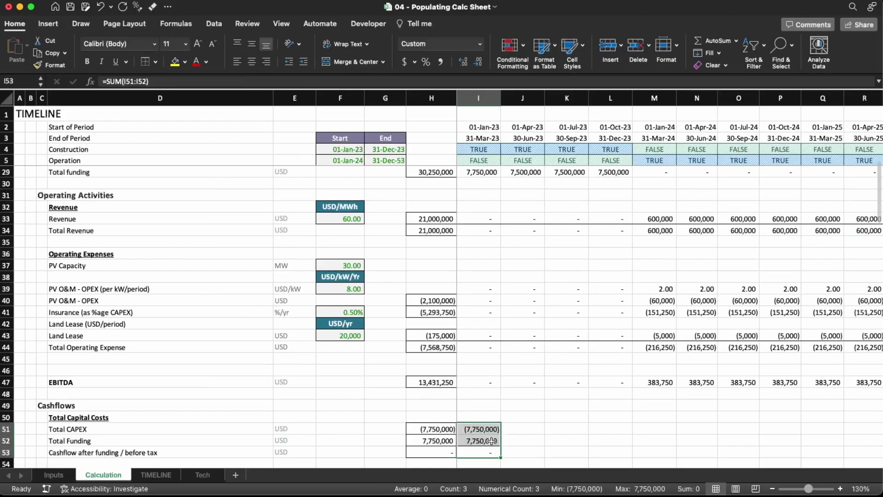
{"action": "key", "text": "super+c"}
{"action": "key", "text": "shift+super+Right"}
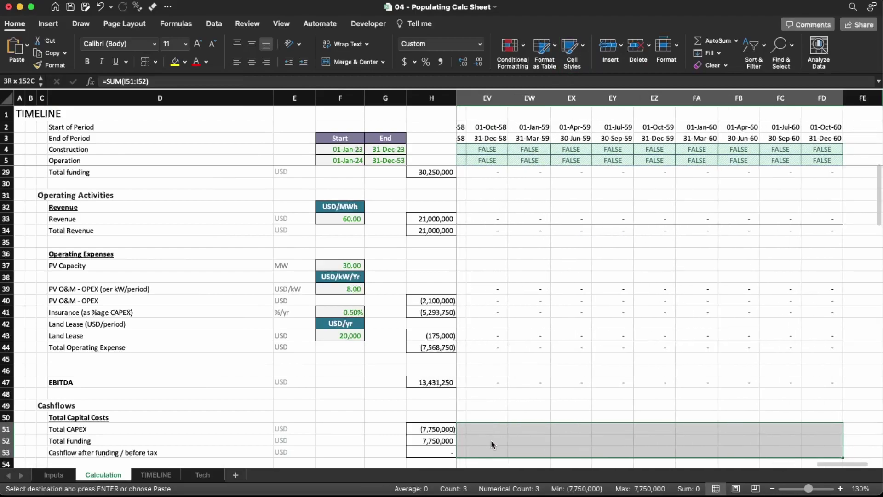
{"action": "key", "text": "Return"}
{"action": "key", "text": "Left"}
{"action": "key", "text": "Right"}
{"action": "key", "text": "Left"}
{"action": "key", "text": "Left"}
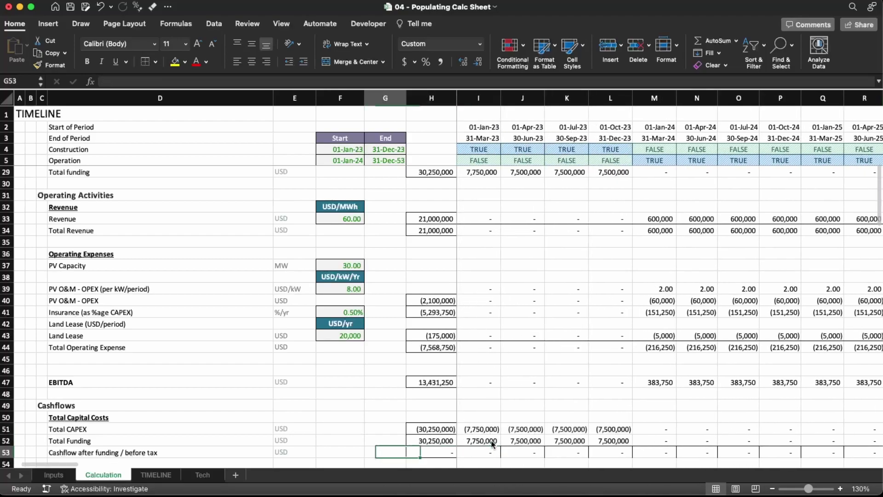
{"action": "key", "text": "Right"}
{"action": "key", "text": "Right"}
- Select row 53 across all periods, open More Borders and cancel it, then check the formulas
{"action": "key", "text": "Right"}
{"action": "key", "text": "Left"}
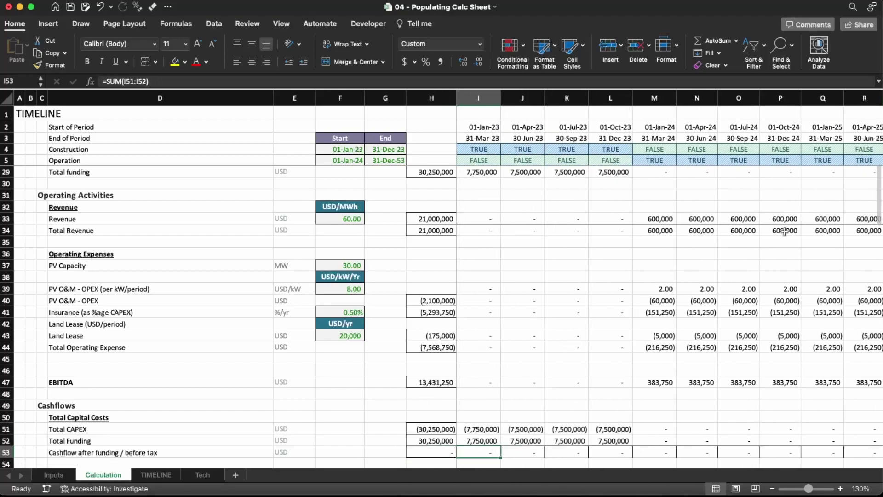
{"action": "key", "text": "End"}
{"action": "key", "text": "End"}
{"action": "key", "text": "Left"}
{"action": "key", "text": "Right"}
{"action": "key", "text": "ctrl+shift+Right"}
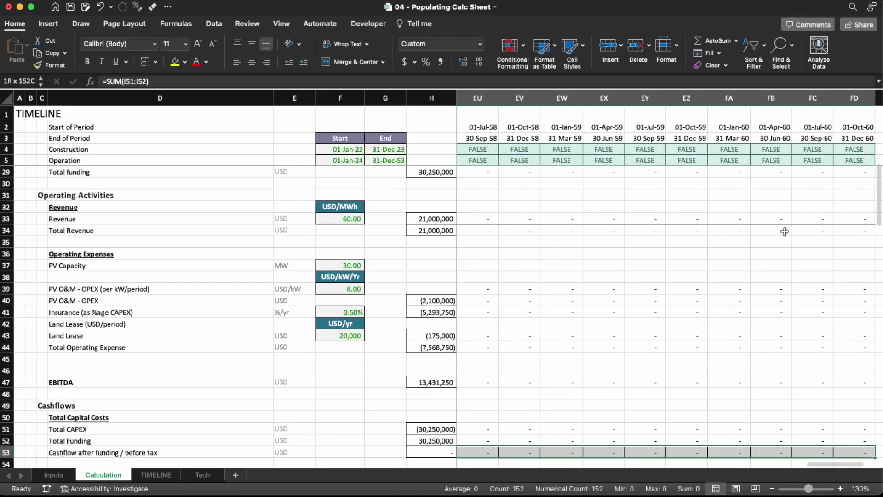
{"action": "left_click", "coordinate": [156, 61]}
{"action": "left_click", "coordinate": [178, 370]}
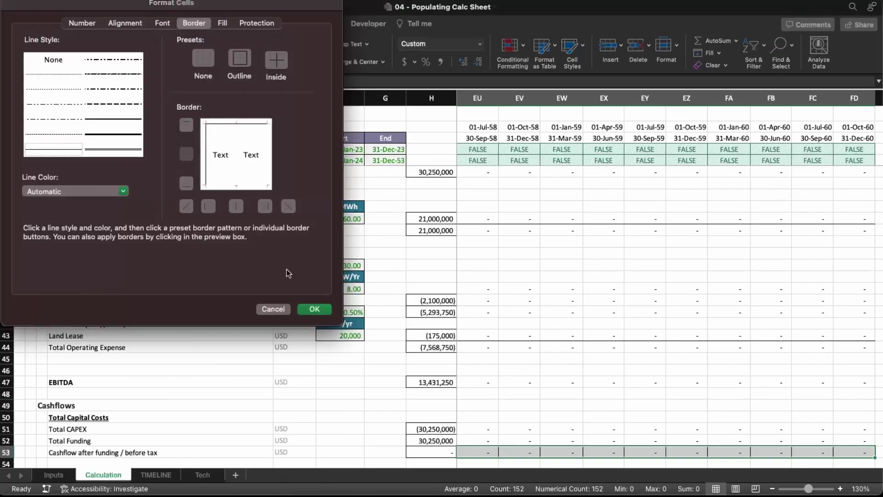
{"action": "left_click", "coordinate": [311, 308]}
{"action": "key", "text": "Right"}
{"action": "key", "text": "Right"}
{"action": "key", "text": "Right"}
{"action": "key", "text": "Left"}
{"action": "key", "text": "Left"}
{"action": "key", "text": "Up"}
{"action": "key", "text": "Up"}
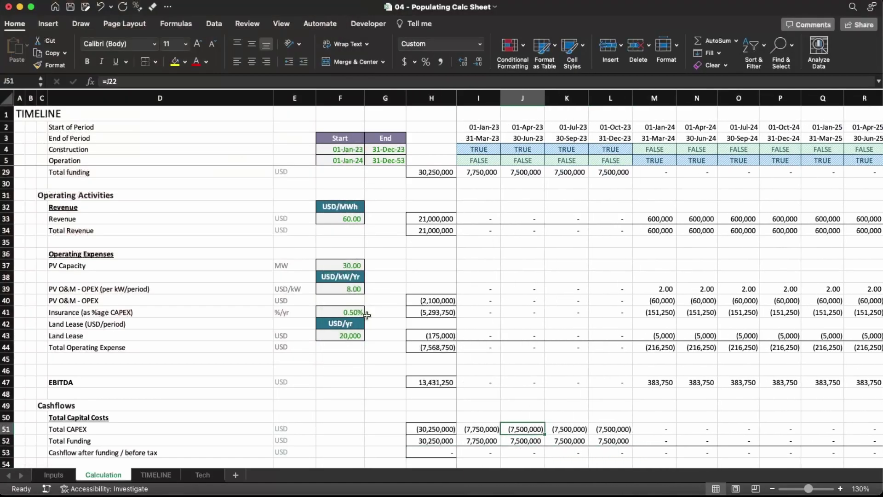
{"action": "key", "text": "Left"}
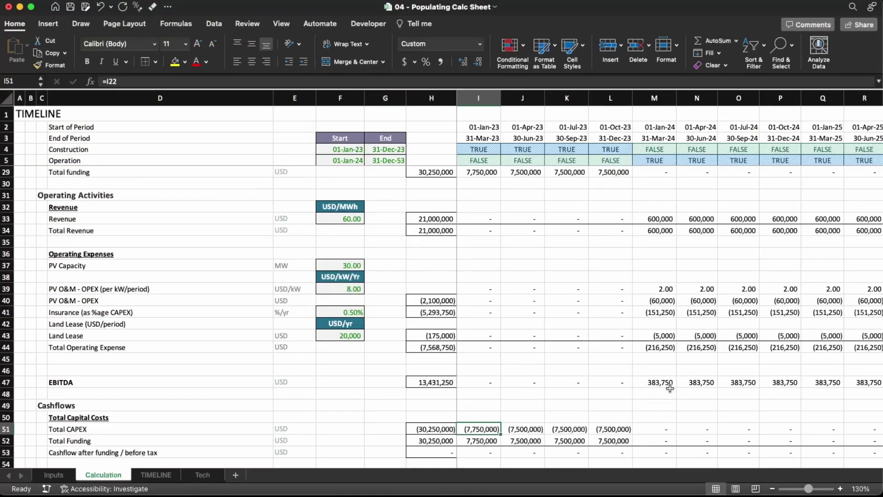
- Insert a new row 53 above Cashflow after funding and label it EBITDA
{"action": "left_click_drag", "start_coordinate": [670, 388], "coordinate": [711, 385]}
{"action": "scroll", "coordinate": [669, 426], "scroll_direction": "down", "scroll_amount": 1}
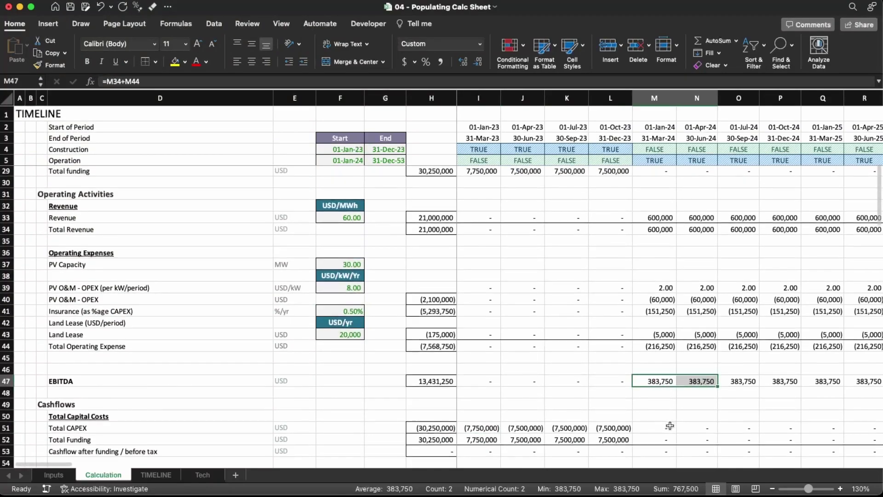
{"action": "scroll", "coordinate": [670, 426], "scroll_direction": "down", "scroll_amount": 3}
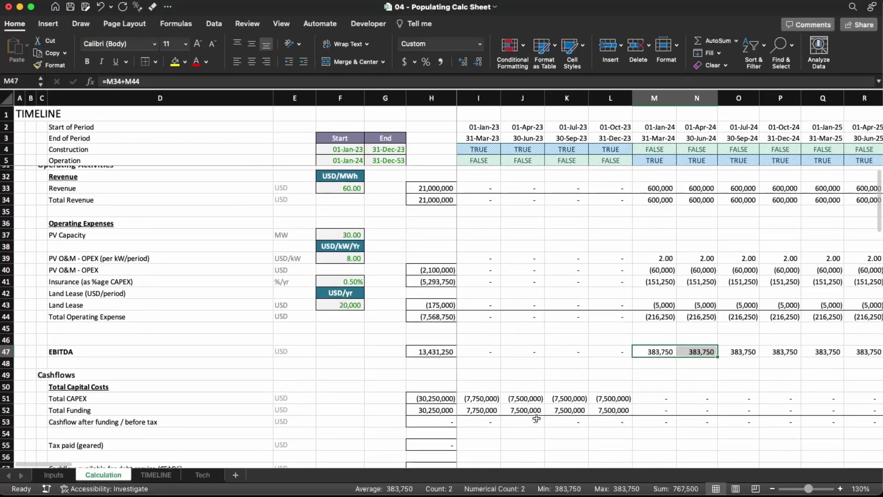
{"action": "left_click", "coordinate": [534, 426]}
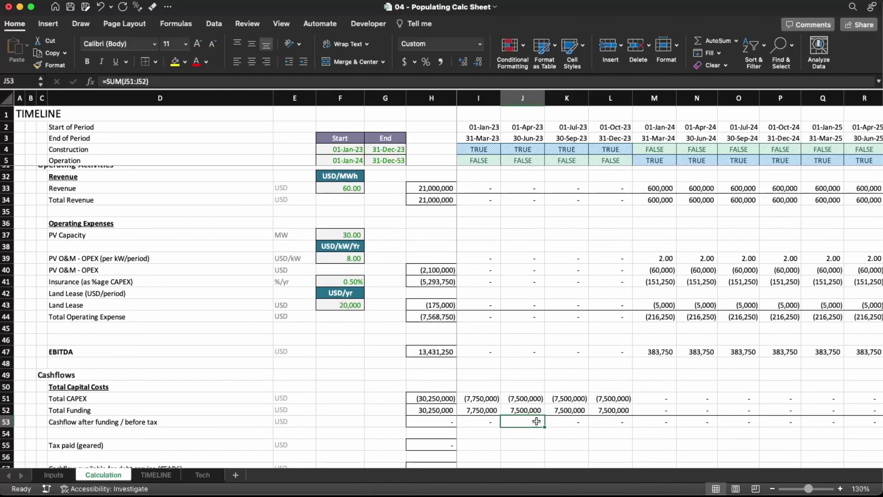
{"action": "key", "text": "shift+space"}
{"action": "key", "text": "ctrl+shift+equal"}
{"action": "key", "text": "Left"}
{"action": "key", "text": "Left"}
{"action": "key", "text": "Left"}
{"action": "key", "text": "Left"}
{"action": "key", "text": "Left"}
{"action": "key", "text": "Left"}
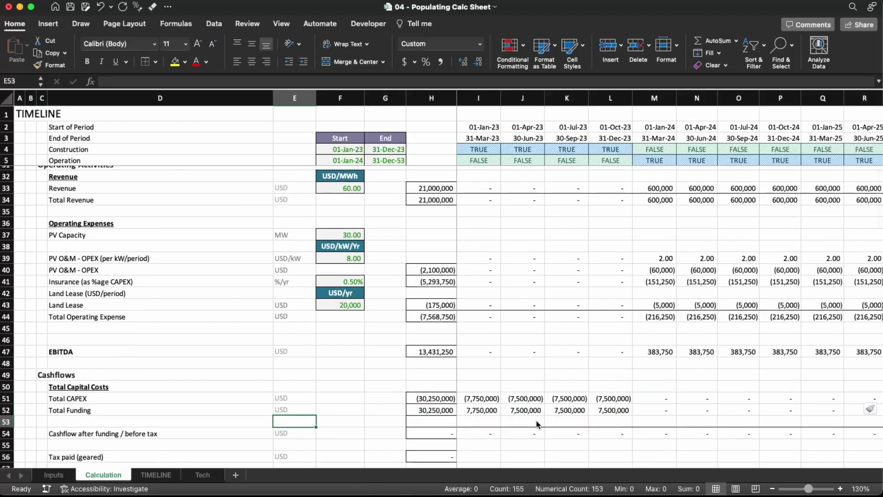
{"action": "type", "text": "EB"}
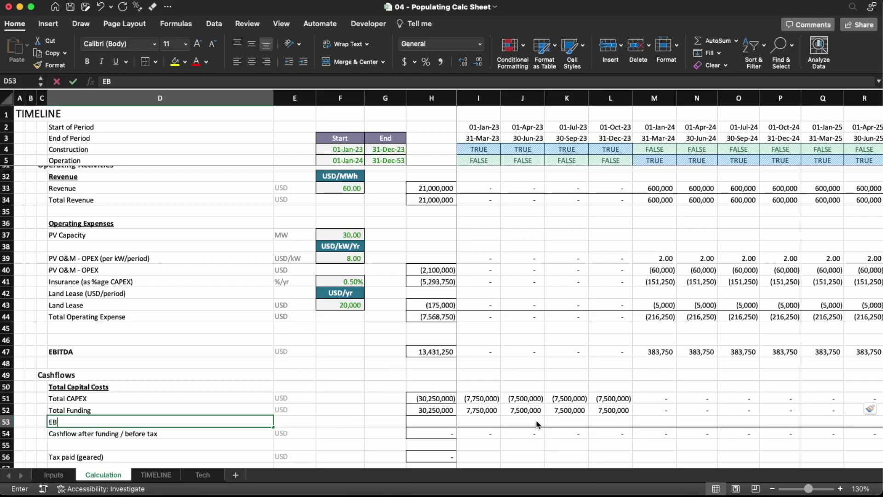
{"action": "type", "text": "ITDA"}
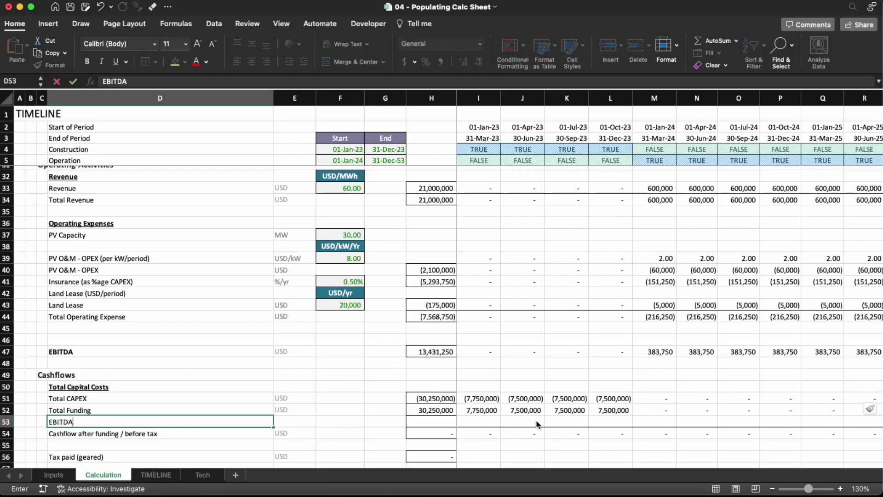
{"action": "key", "text": "Return"}
- Give the EBITDA row unit USD in E53 and total =SUM(I53:AU53) in H53
{"action": "key", "text": "Up"}
{"action": "key", "text": "Right"}
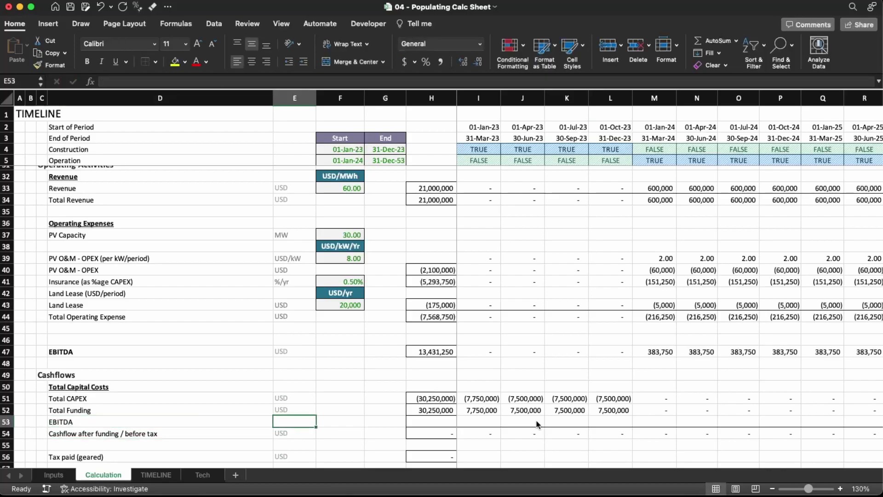
{"action": "key", "text": "ctrl+d"}
{"action": "key", "text": "Right"}
{"action": "key", "text": "Right"}
{"action": "key", "text": "Right"}
{"action": "key", "text": "ctrl+d"}
{"action": "key", "text": "Right"}
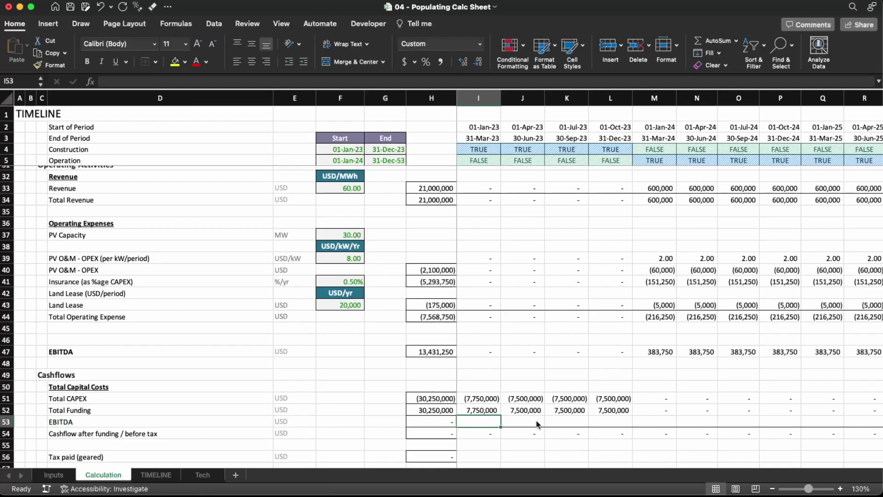
- Link I53 to EBITDA with =I47 and fill it right across all periods
{"action": "type", "text": "="}
{"action": "key", "text": "Up"}
{"action": "key", "text": "Up"}
{"action": "key", "text": "Up"}
{"action": "key", "text": "Up"}
{"action": "key", "text": "Up"}
{"action": "key", "text": "Up"}
{"action": "key", "text": "Return"}
{"action": "key", "text": "Up"}
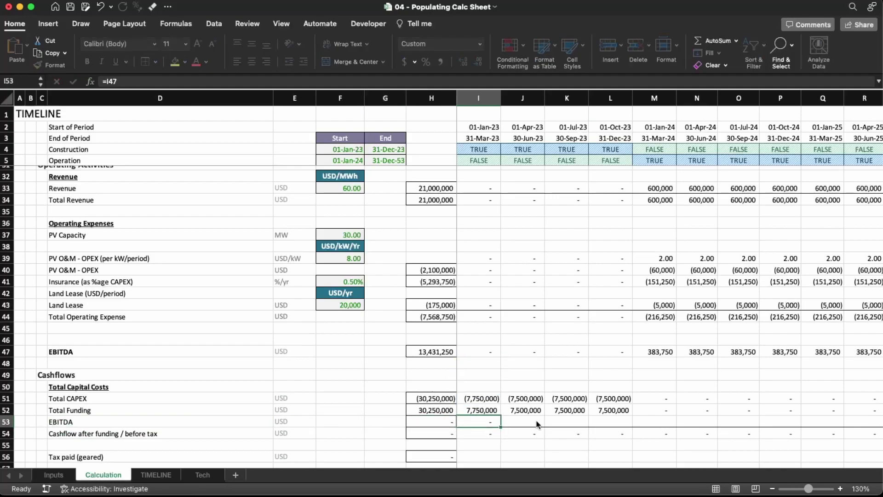
{"action": "key", "text": "ctrl+shift+Right"}
{"action": "key", "text": "ctrl+r"}
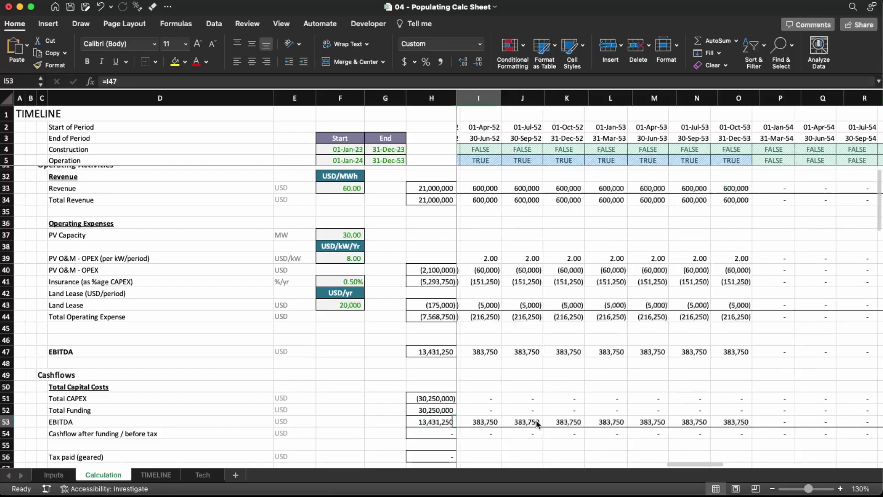
{"action": "key", "text": "Down"}
{"action": "key", "text": "F2"}
- Change I54 to =SUM(I51:I53) and fill it right across every period
{"action": "key", "text": "Escape"}
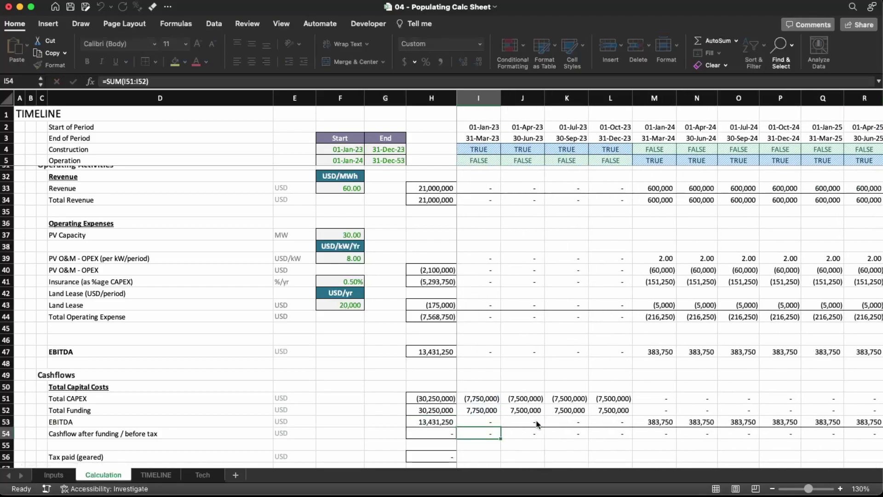
{"action": "key", "text": "F2"}
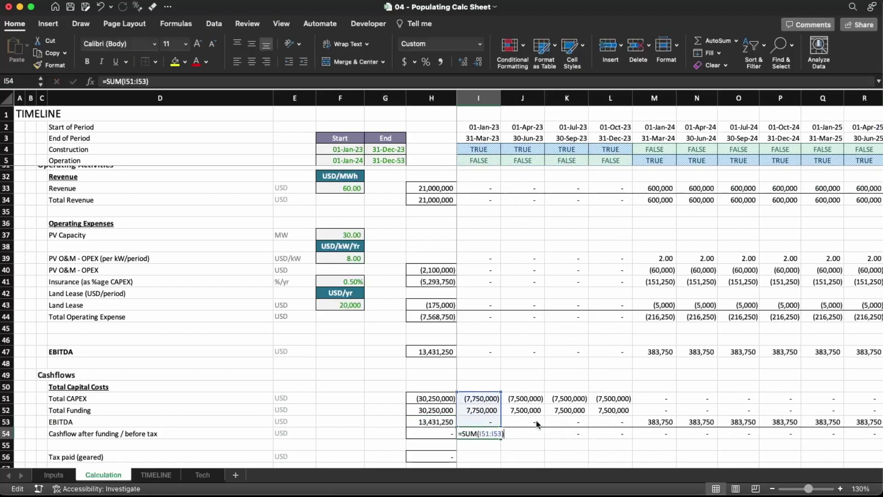
{"action": "key", "text": "Left"}
{"action": "key", "text": "BackSpace"}
{"action": "type", "text": "3"}
{"action": "key", "text": "ctrl+Return"}
{"action": "key", "text": "super+shift+Right"}
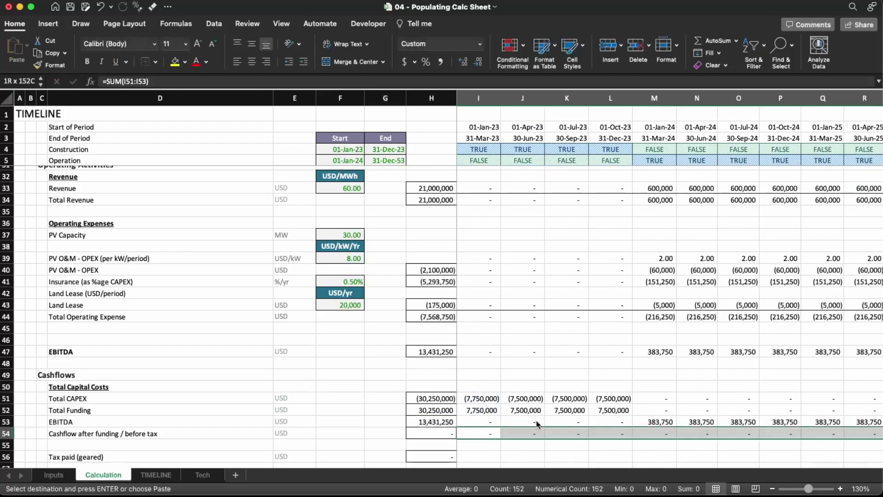
{"action": "key", "text": "super+r"}
{"action": "key", "text": "Left"}
{"action": "key", "text": "Right"}
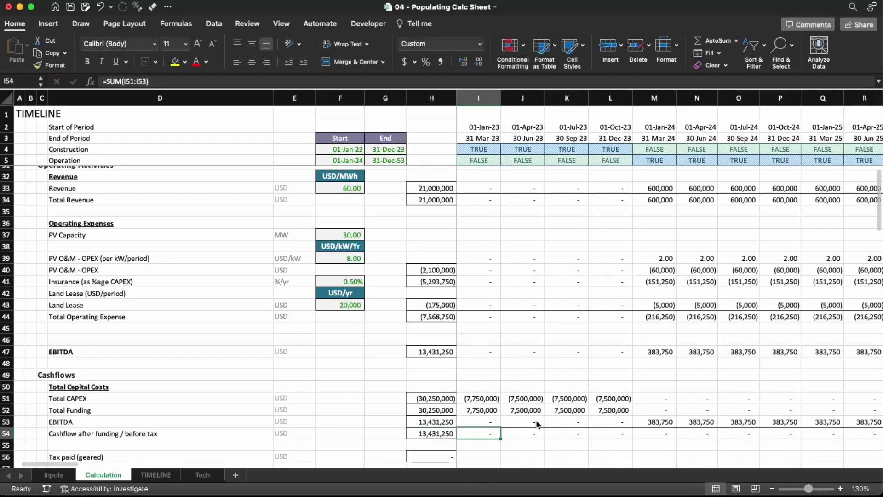
- Check the Total CAPEX and EBITDA totals against their period values
{"action": "left_click", "coordinate": [455, 399]}
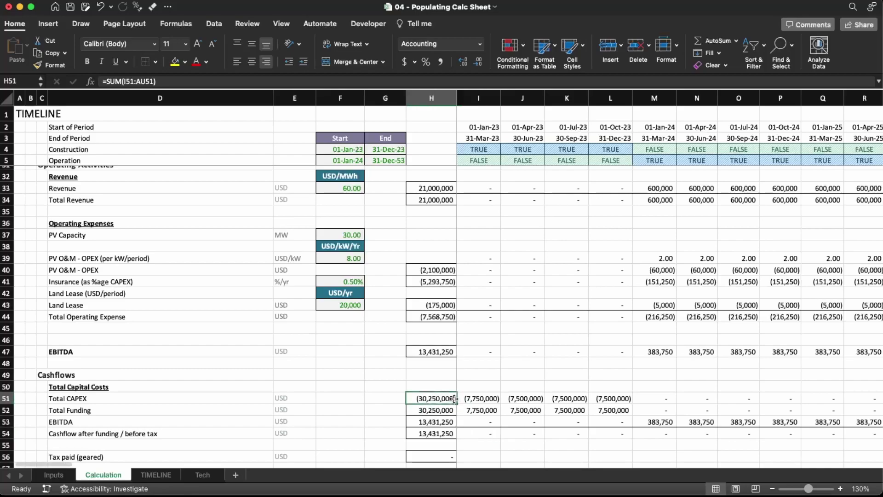
{"action": "left_click_drag", "start_coordinate": [462, 398], "coordinate": [615, 405]}
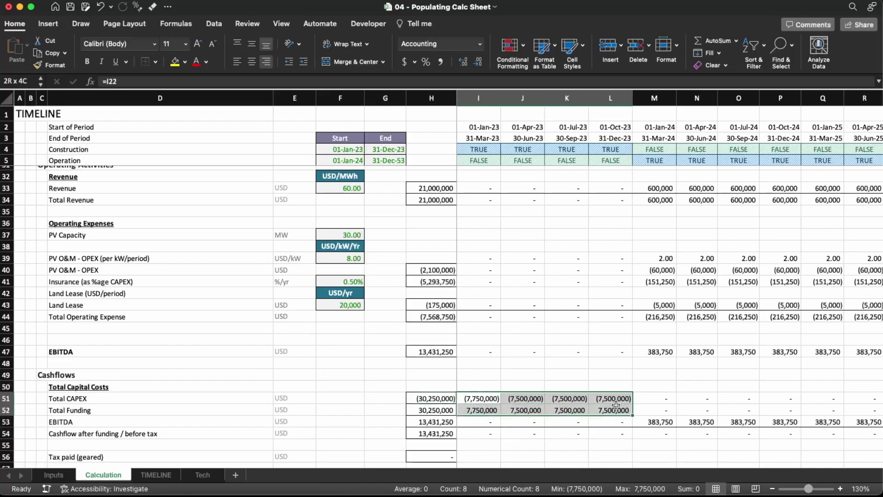
{"action": "left_click_drag", "start_coordinate": [433, 422], "coordinate": [642, 422]}
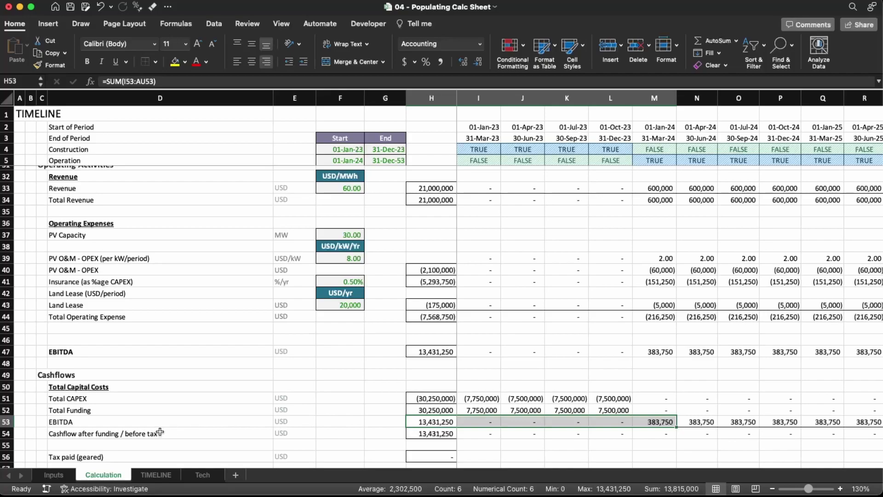
- Fill Tax paid (geared) cells I56 through FE56 with standard yellow
{"action": "scroll", "coordinate": [564, 372], "scroll_direction": "down", "scroll_amount": 1}
{"action": "left_click", "coordinate": [565, 353]}
{"action": "scroll", "coordinate": [639, 349], "scroll_direction": "down", "scroll_amount": 2}
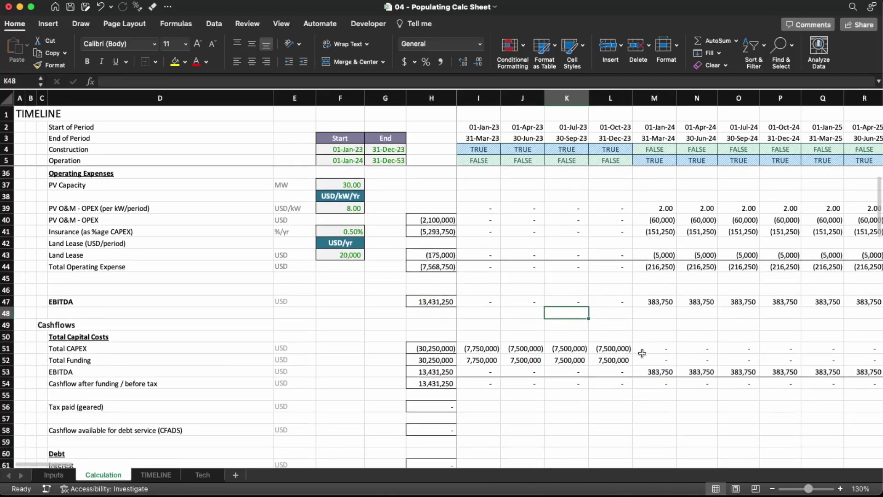
{"action": "left_click", "coordinate": [474, 408]}
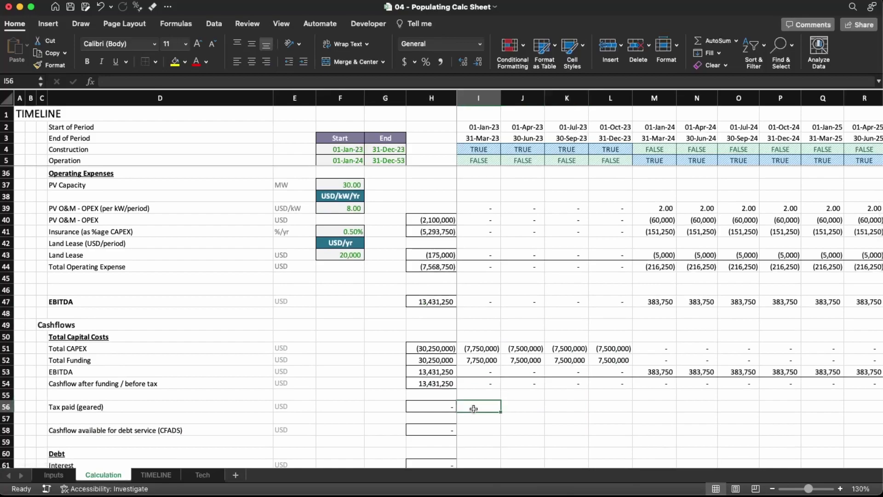
{"action": "key", "text": "shift+space"}
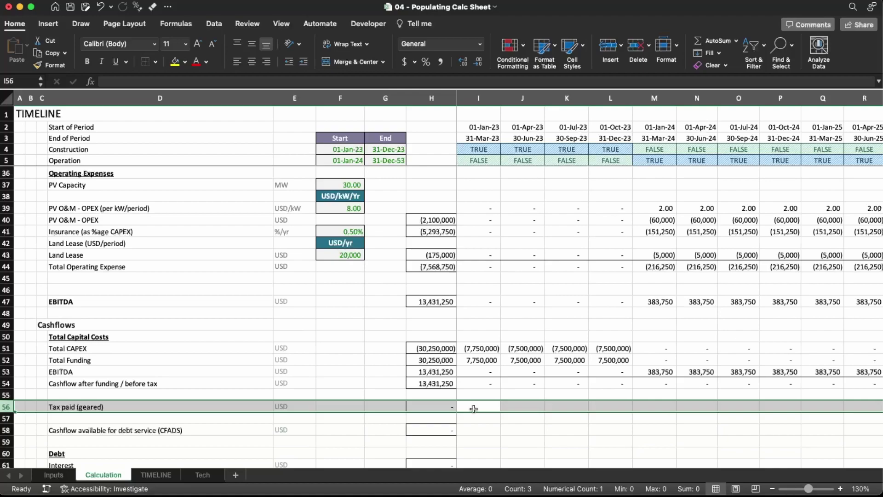
{"action": "left_click", "coordinate": [473, 408]}
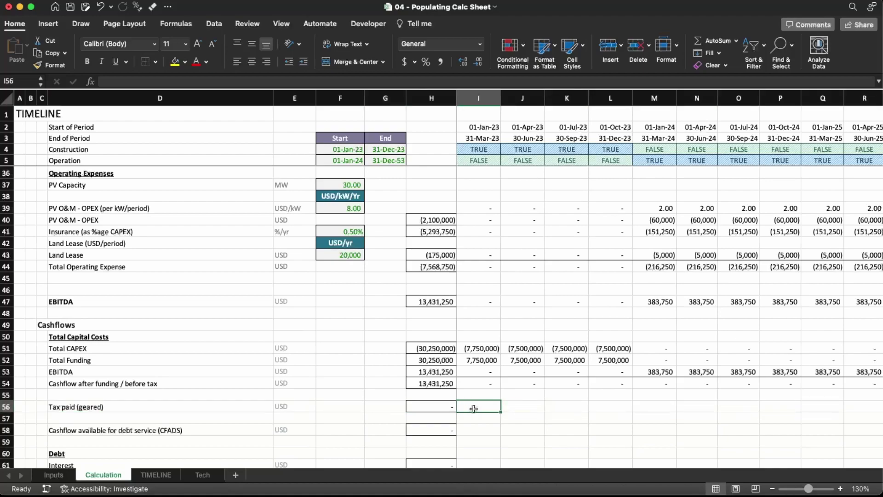
{"action": "key", "text": "ctrl+shift+Right"}
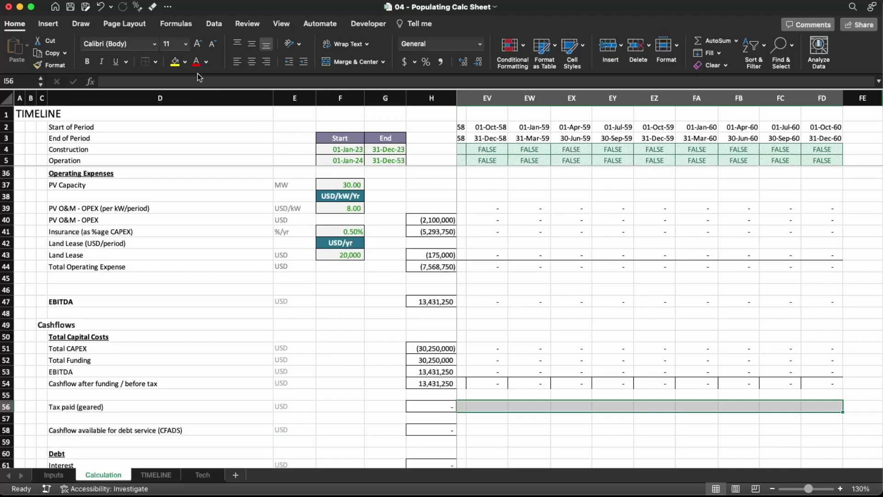
{"action": "left_click", "coordinate": [184, 62]}
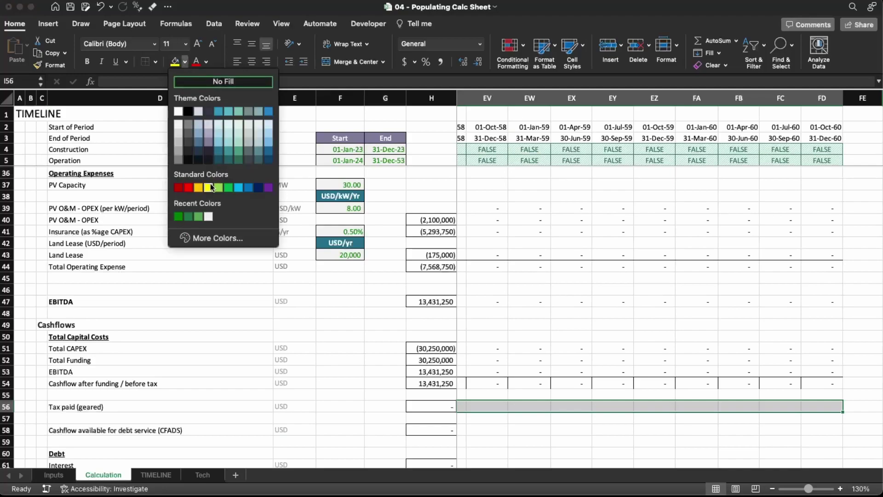
{"action": "left_click", "coordinate": [198, 188]}
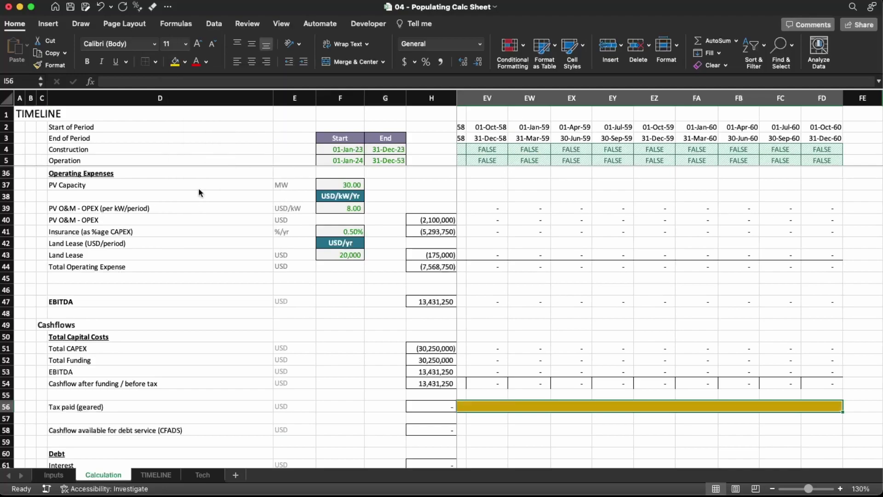
{"action": "key", "text": "Home"}
{"action": "key", "text": "ctrl+shift+Right"}
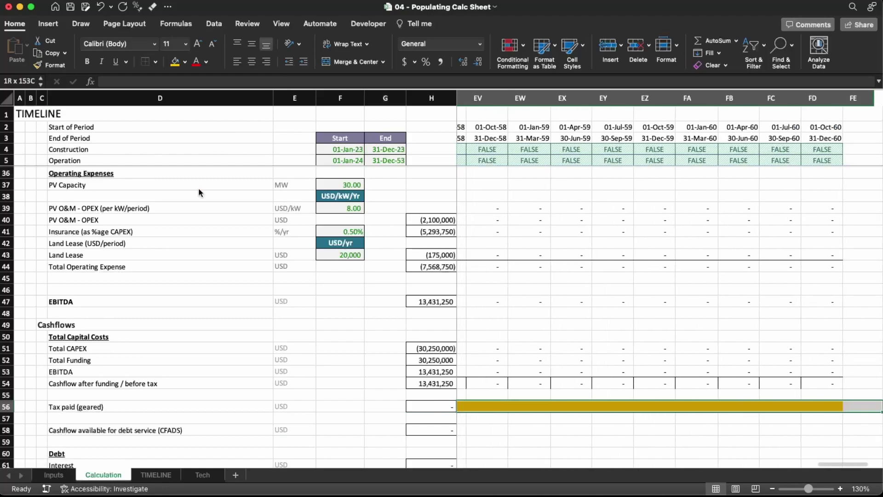
{"action": "key", "text": "Home"}
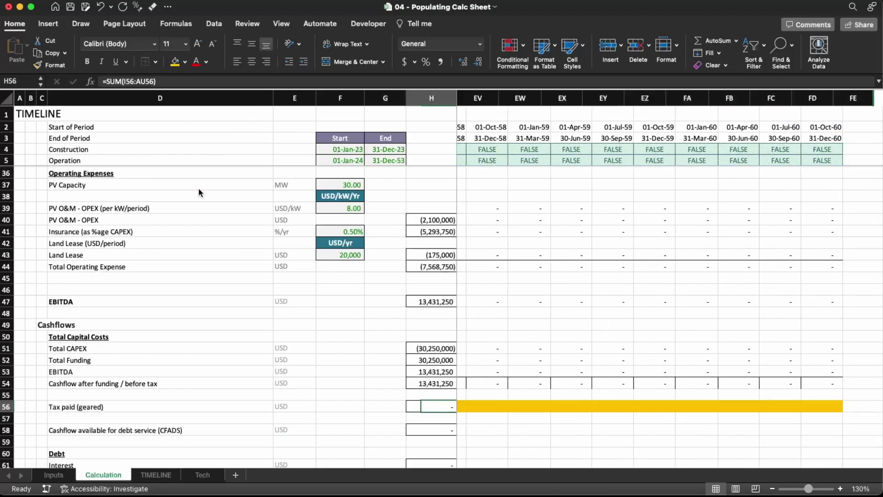
{"action": "key", "text": "Down"}
{"action": "key", "text": "Down"}
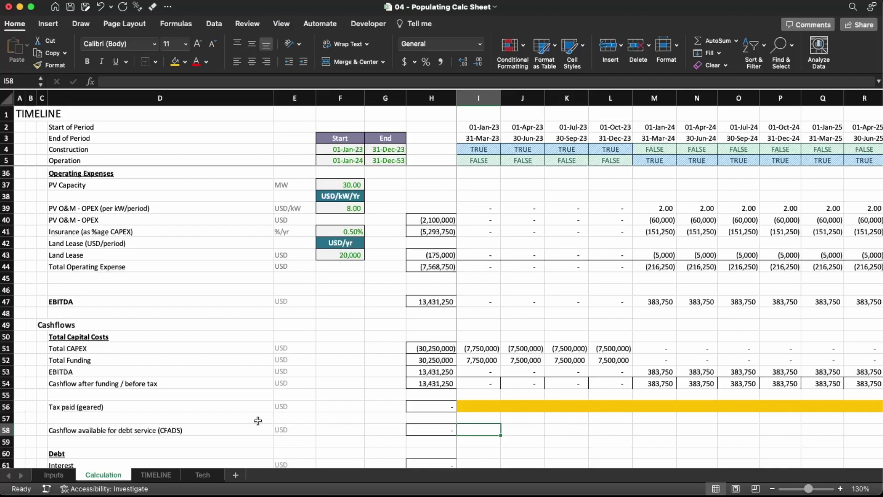
- Let the sheet recalculate at I58 and scroll down to the Interest, Principal and Total debt rows
{"action": "key", "text": "Up"}
{"action": "key", "text": "Up"}
{"action": "key", "text": "Down"}
{"action": "key", "text": "Down"}
{"action": "scroll", "coordinate": [531, 403], "scroll_direction": "down", "scroll_amount": 3}
{"action": "scroll", "coordinate": [530, 402], "scroll_direction": "down", "scroll_amount": 1}
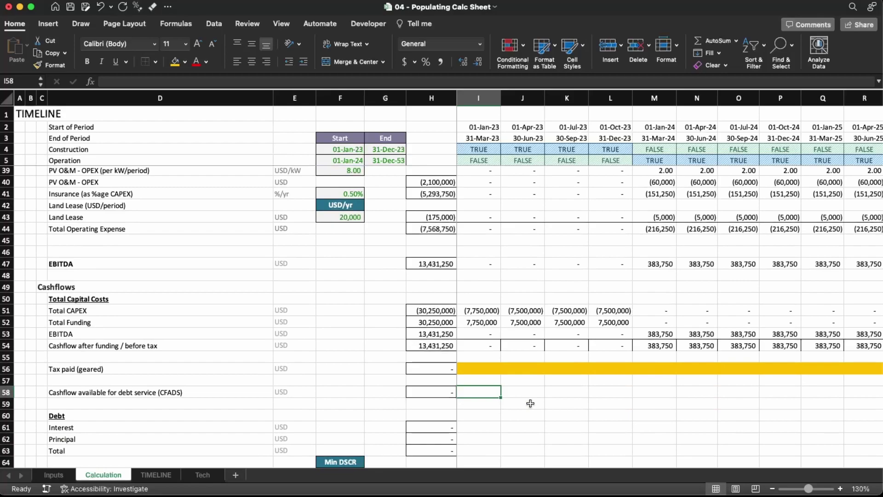
- Enter the CFADS formula =I54+I56 in I58
{"action": "type", "text": "="}
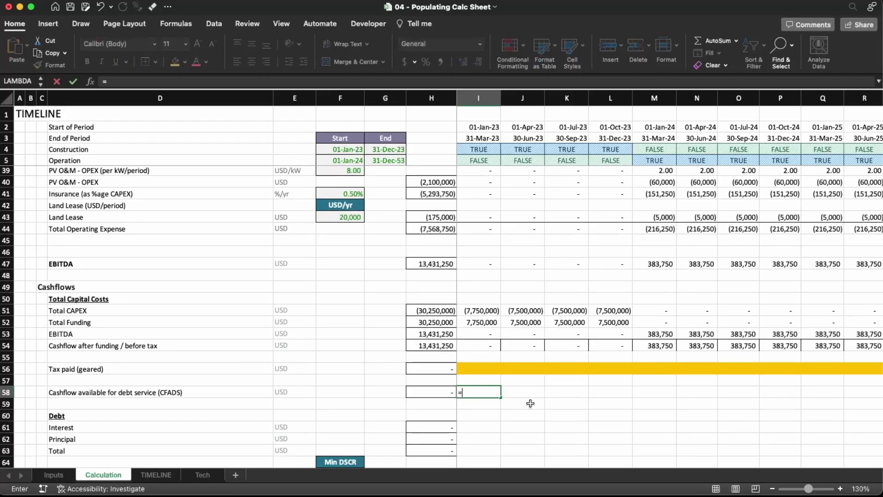
{"action": "key", "text": "Up"}
{"action": "key", "text": "Up"}
{"action": "key", "text": "Up"}
{"action": "key", "text": "Up"}
{"action": "type", "text": "+"}
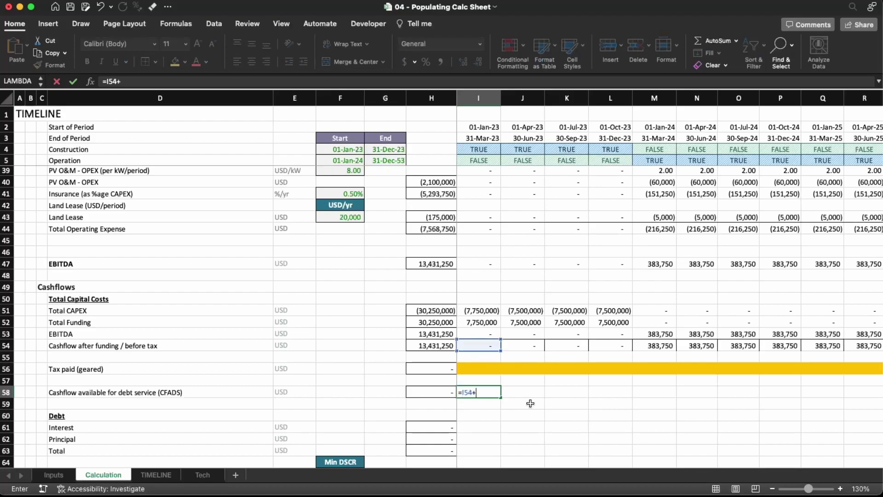
{"action": "key", "text": "Up"}
{"action": "key", "text": "Up"}
{"action": "key", "text": "Return"}
{"action": "key", "text": "Up"}
{"action": "key", "text": "Up"}
{"action": "key", "text": "Up"}
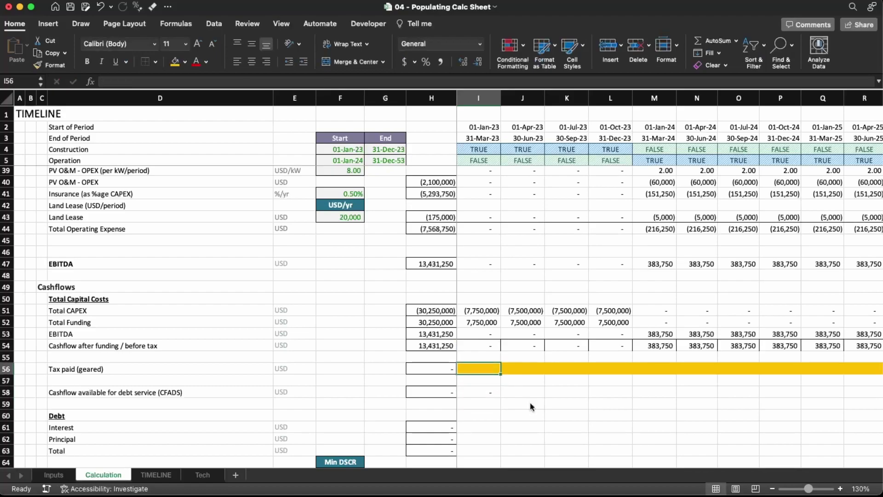
{"action": "key", "text": "shift+space"}
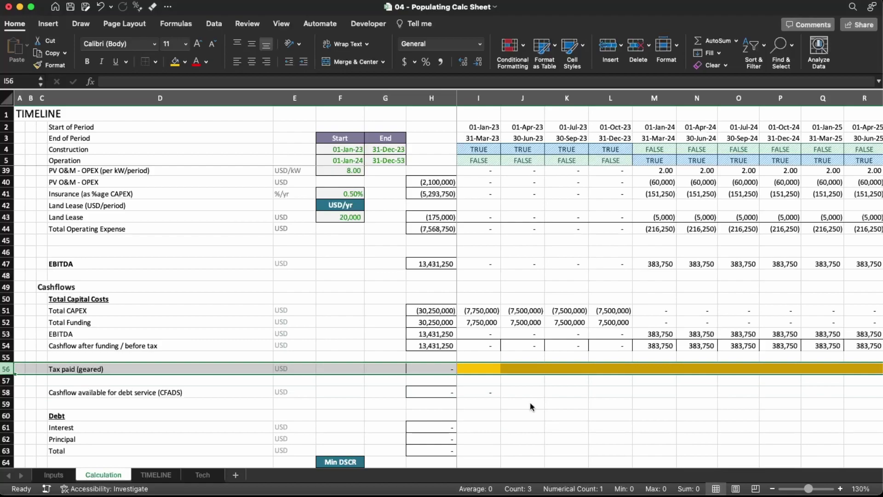
{"action": "key", "text": "Down"}
{"action": "key", "text": "Down"}
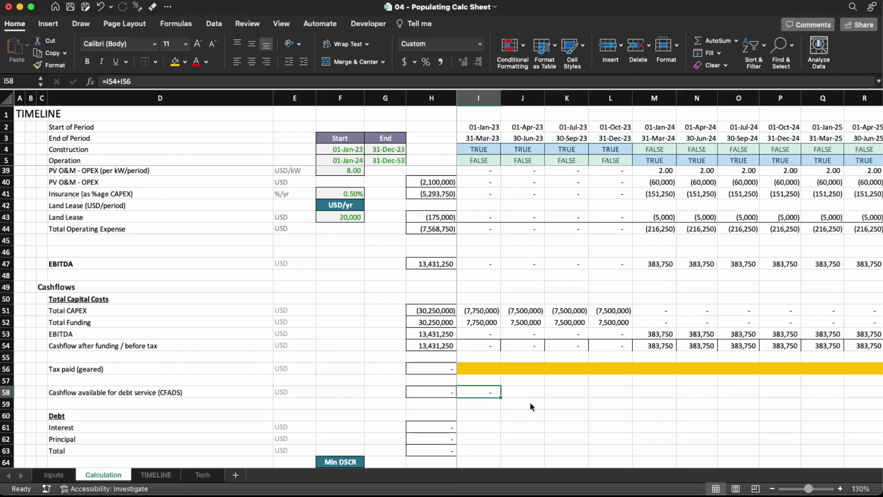
- Copy the CFADS formula across row 58 to column FD and check the Tax paid and CFADS rows
{"action": "key", "text": "super+c"}
{"action": "key", "text": "super+shift+Right"}
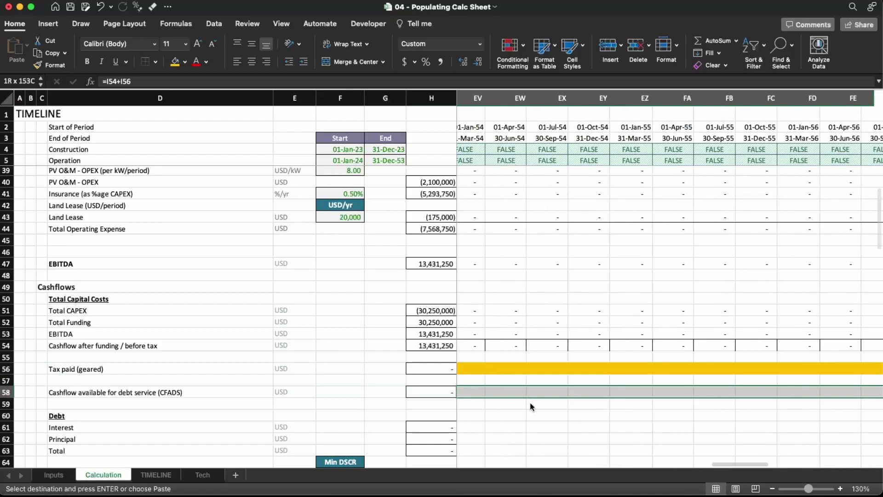
{"action": "key", "text": "Return"}
{"action": "key", "text": "Left"}
{"action": "key", "text": "Right"}
{"action": "key", "text": "Right"}
{"action": "key", "text": "Up"}
{"action": "key", "text": "Up"}
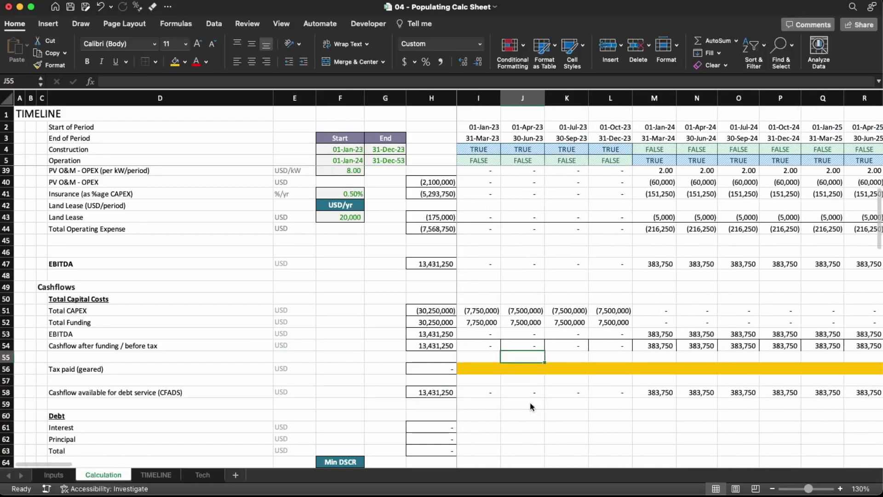
{"action": "key", "text": "shift+space"}
{"action": "key", "text": "Down"}
{"action": "key", "text": "Down"}
{"action": "key", "text": "shift+space"}
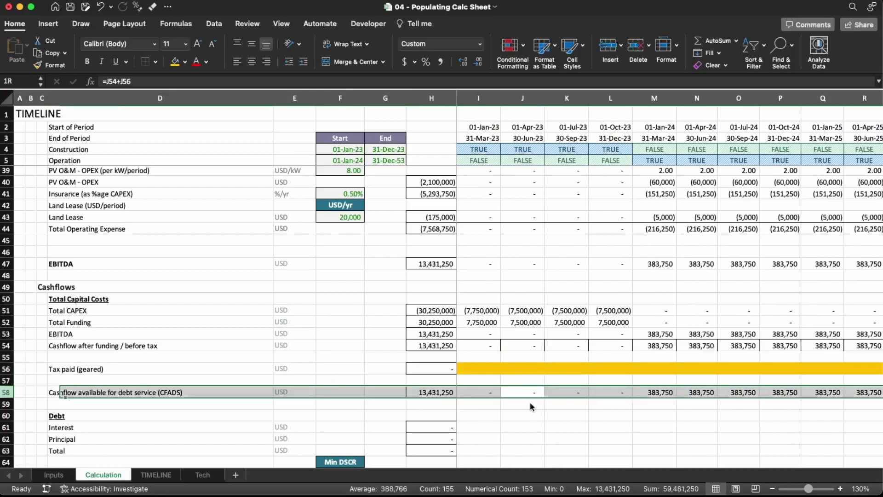
- Select row 54 across every period and open Format Cells borders, closing without changes
{"action": "key", "text": "Up"}
{"action": "key", "text": "Up"}
{"action": "key", "text": "Up"}
{"action": "key", "text": "Up"}
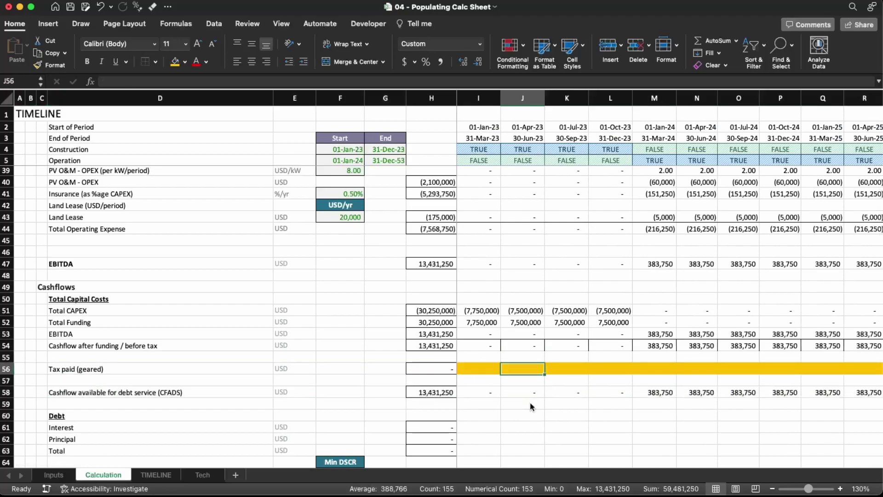
{"action": "key", "text": "shift+space"}
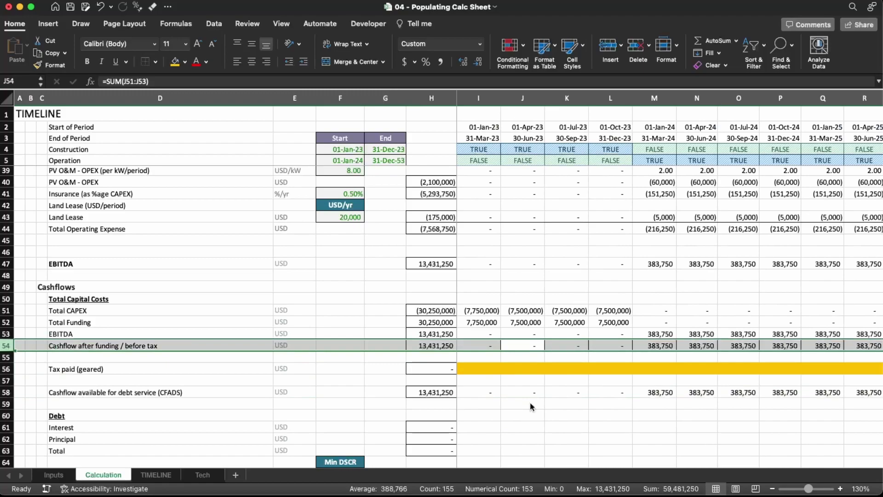
{"action": "key", "text": "Down"}
{"action": "key", "text": "Down"}
{"action": "key", "text": "Up"}
{"action": "key", "text": "Up"}
{"action": "key", "text": "Left"}
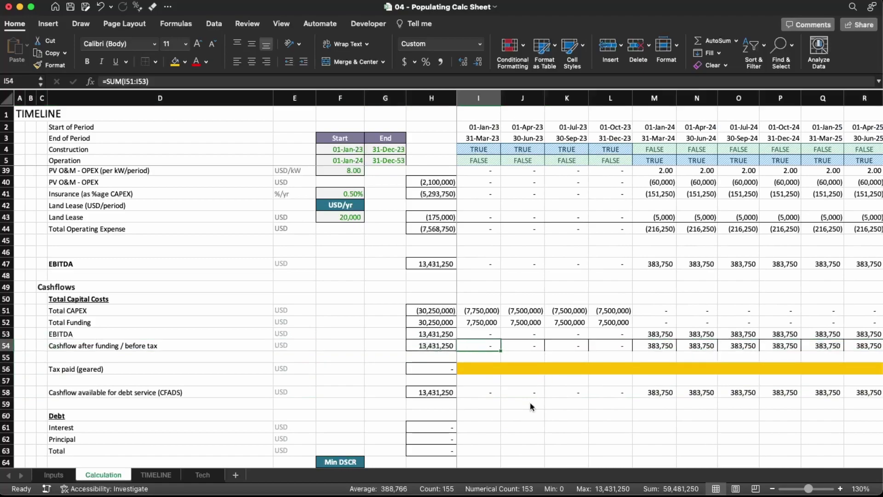
{"action": "key", "text": "ctrl+shift+Right"}
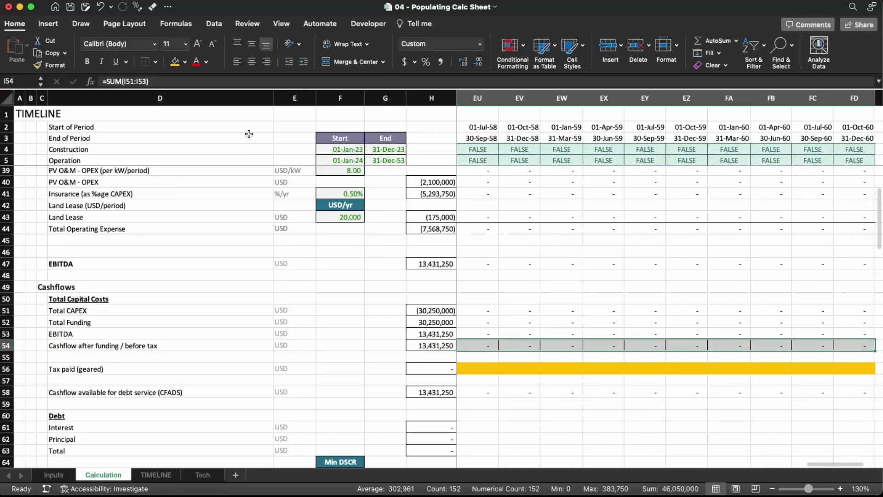
{"action": "key", "text": "super+1"}
{"action": "key", "text": "Return"}
{"action": "left_click", "coordinate": [496, 380]}
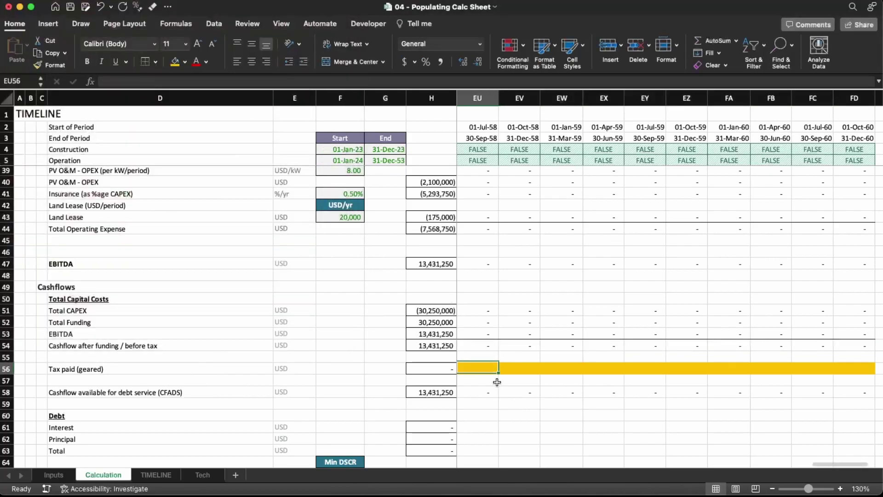
{"action": "scroll", "coordinate": [497, 381], "scroll_direction": "left", "scroll_amount": 1}
- Review the CFADS row, then go to the first Interest cell I61 in the Debt section
{"action": "key", "text": "Left"}
{"action": "key", "text": "Down"}
{"action": "key", "text": "ctrl+Left"}
{"action": "key", "text": "Right"}
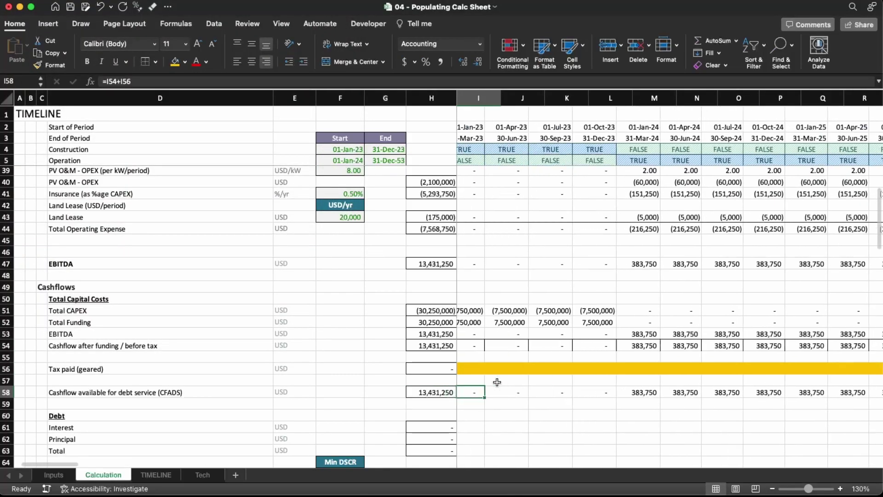
{"action": "key", "text": "Down"}
{"action": "key", "text": "Down"}
{"action": "key", "text": "Down"}
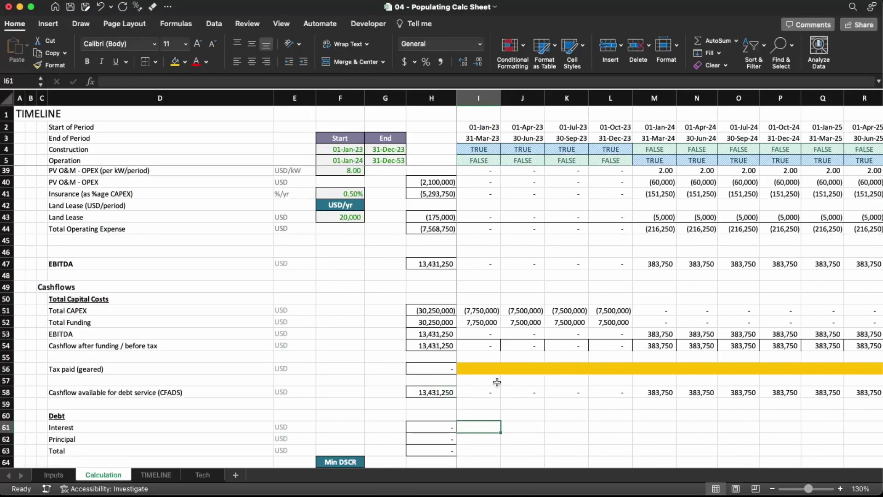
{"action": "scroll", "coordinate": [500, 380], "scroll_direction": "down", "scroll_amount": 1}
{"action": "left_click", "coordinate": [500, 382]}
{"action": "key", "text": "shift+space"}
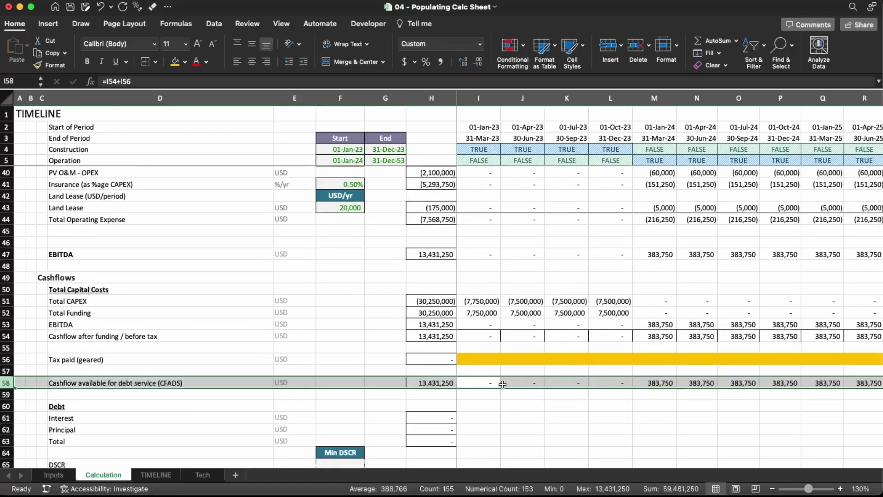
{"action": "scroll", "coordinate": [501, 384], "scroll_direction": "down", "scroll_amount": 3}
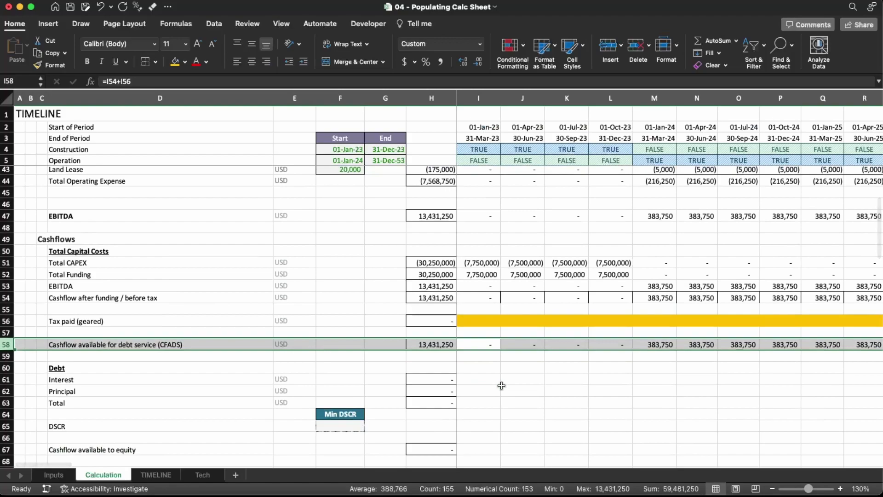
{"action": "left_click", "coordinate": [502, 384]}
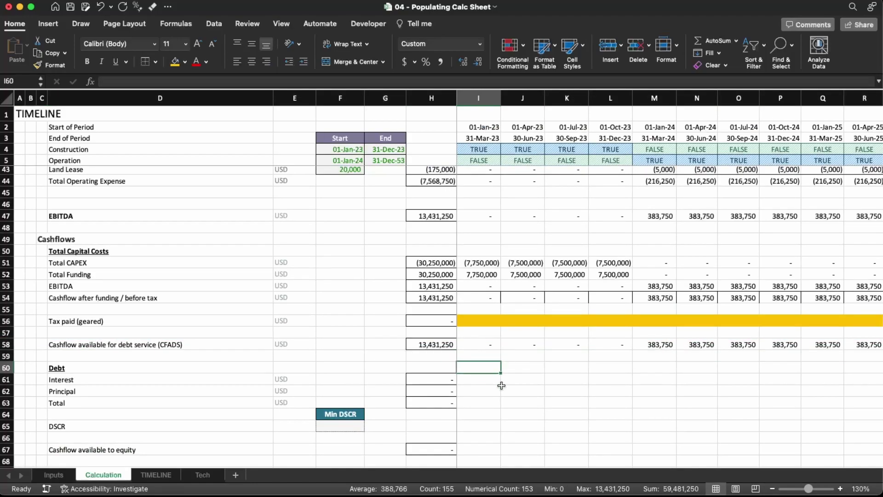
- Shade the Interest and Principal rows (I61:FD62) yellow across every period
{"action": "key", "text": "shift+space"}
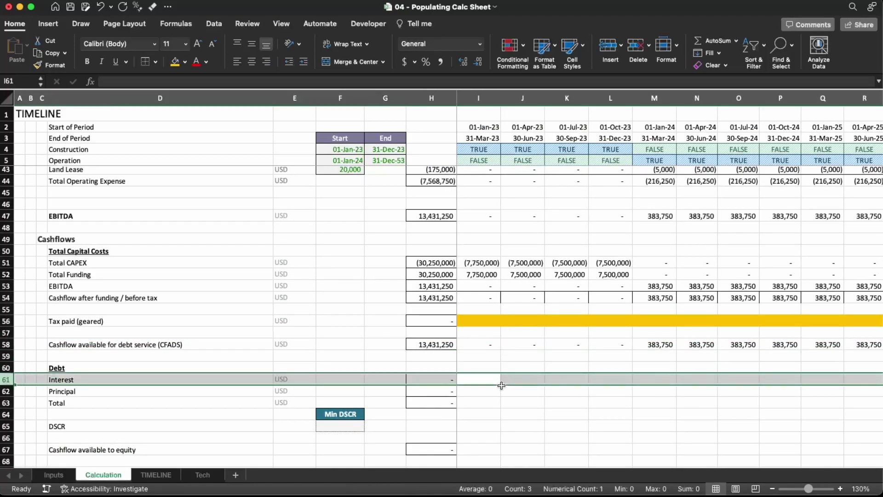
{"action": "key", "text": "Down"}
{"action": "key", "text": "shift+space"}
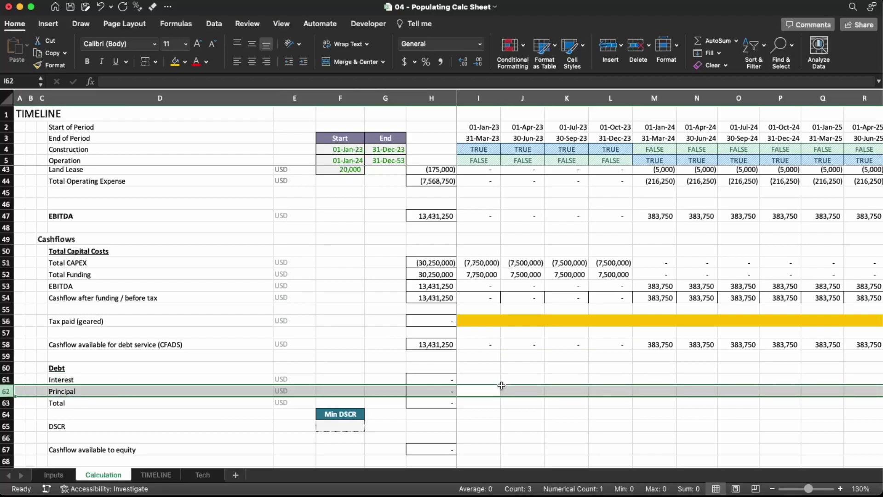
{"action": "key", "text": "Down"}
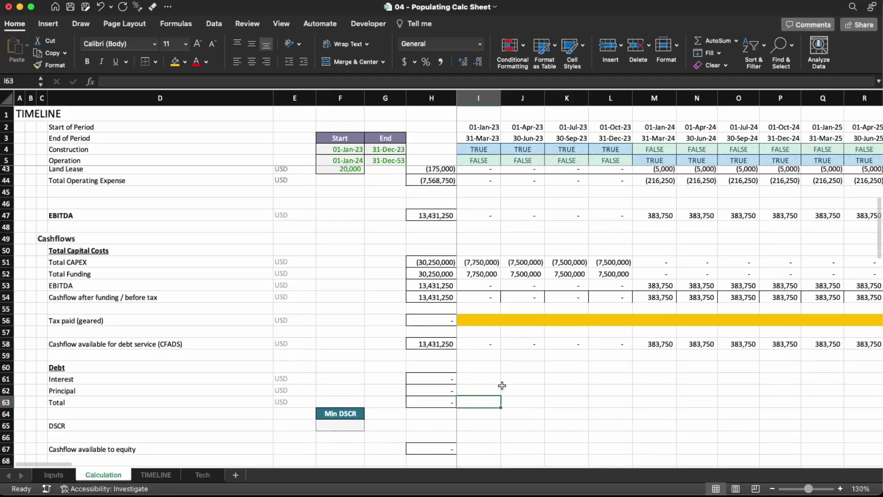
{"action": "key", "text": "Up"}
{"action": "key", "text": "Up"}
{"action": "key", "text": "shift+Down"}
{"action": "key", "text": "shift+Right"}
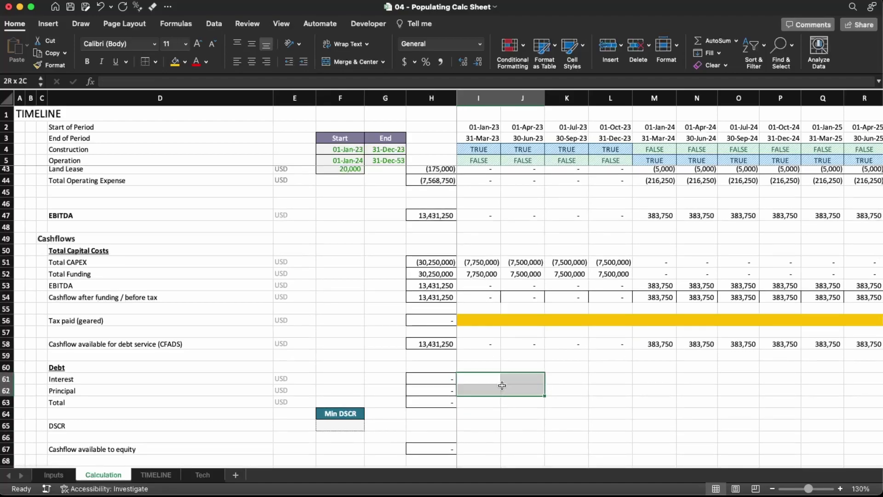
{"action": "key", "text": "ctrl+shift+Right"}
{"action": "key", "text": "shift+Left"}
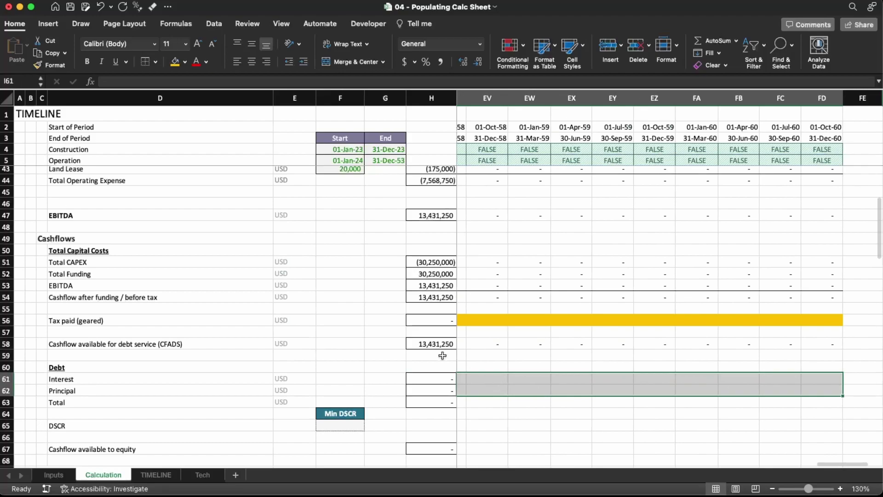
{"action": "left_click", "coordinate": [175, 62]}
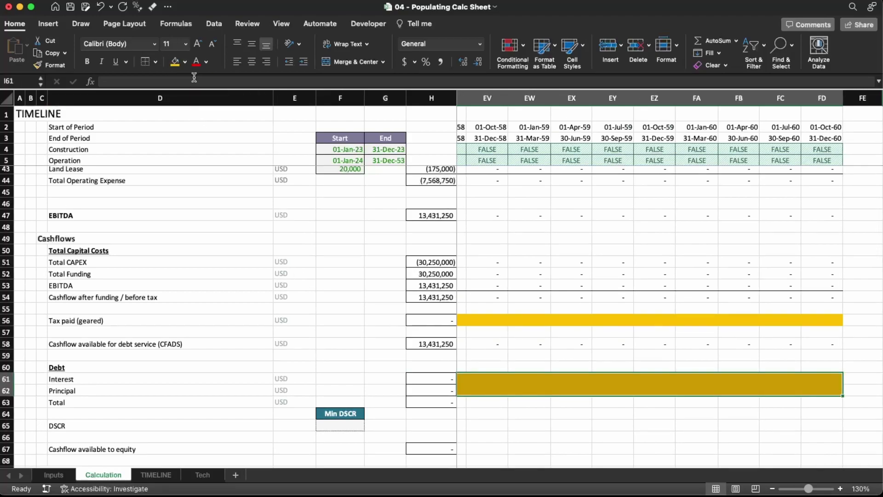
{"action": "key", "text": "Left"}
{"action": "key", "text": "Right"}
{"action": "key", "text": "Down"}
{"action": "key", "text": "Down"}
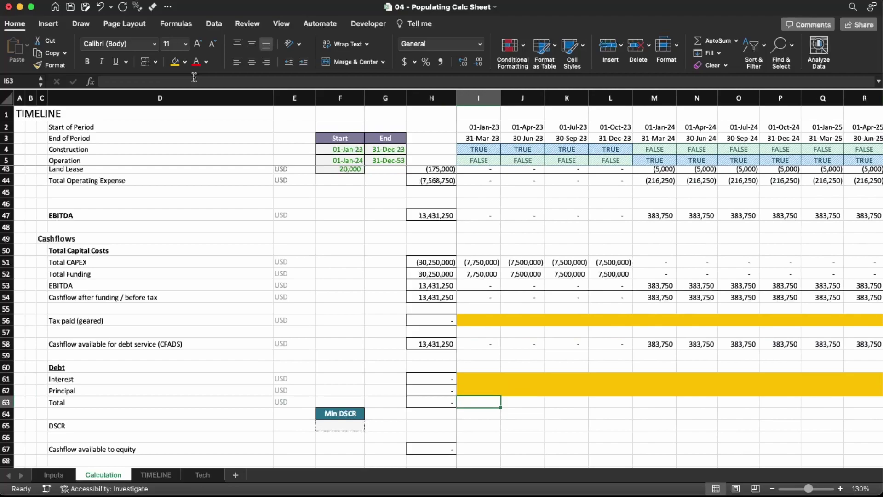
- Enter the debt Total formula =SUM(I61:I62) in I63
{"action": "key", "text": "ctrl+r"}
{"action": "key", "text": "F2"}
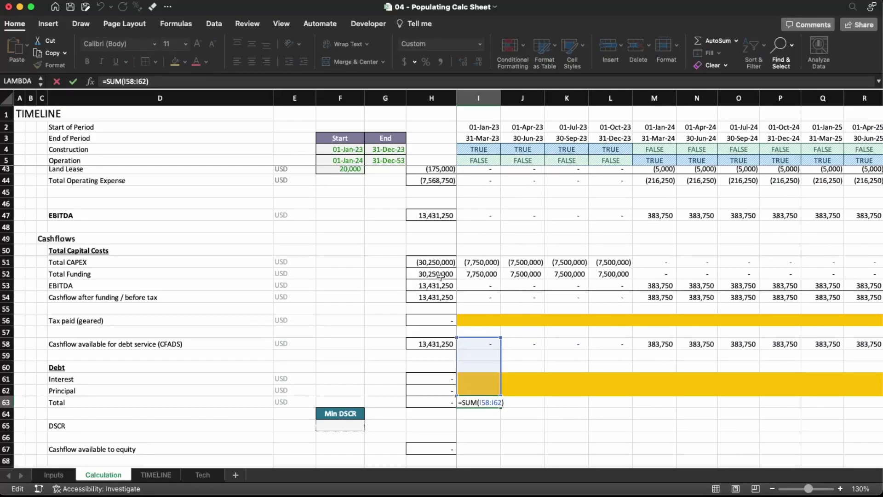
{"action": "left_click_drag", "start_coordinate": [501, 338], "coordinate": [499, 371]}
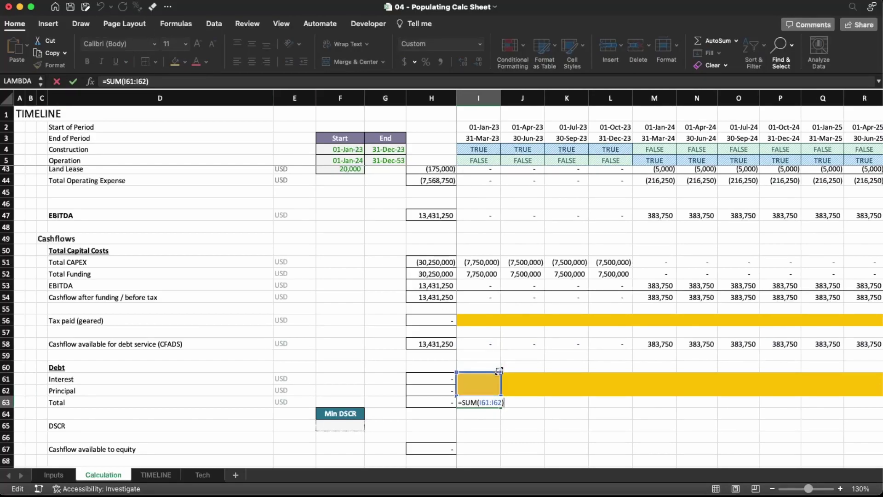
{"action": "key", "text": "Return"}
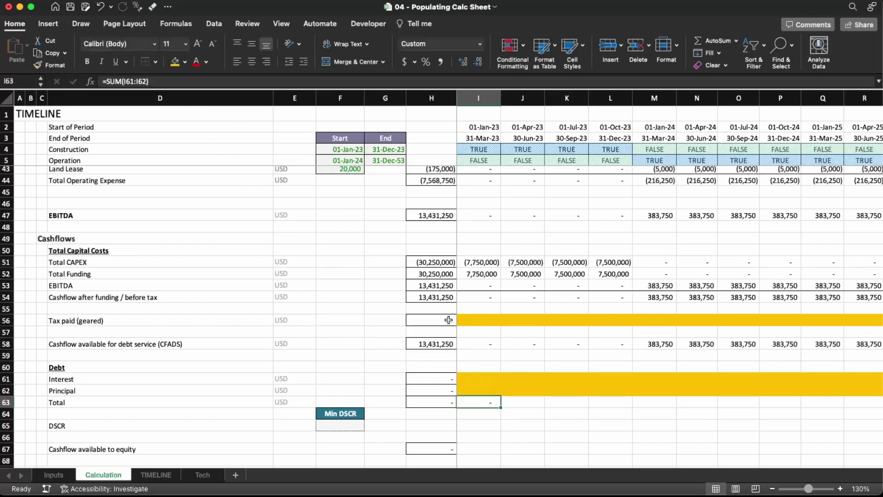
{"action": "key", "text": "Right"}
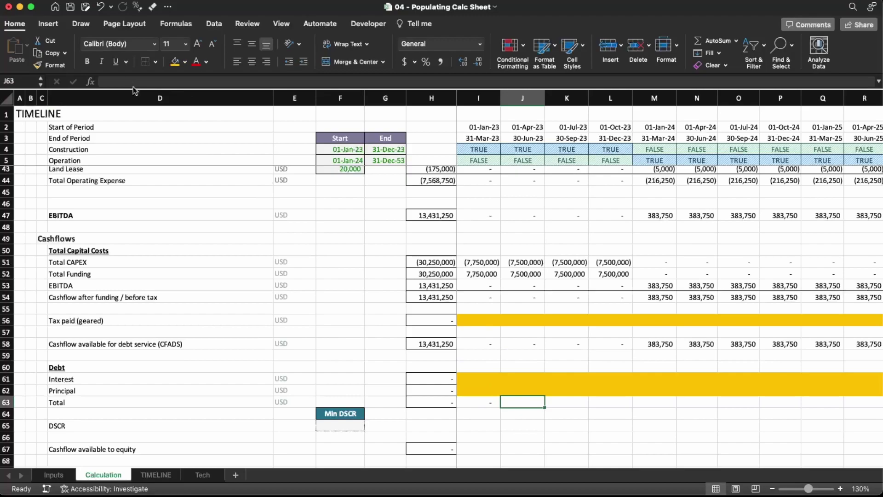
{"action": "key", "text": "Left"}
- Paste the Total formula as formulas only across I63:FD63
{"action": "key", "text": "ctrl+c"}
{"action": "key", "text": "ctrl+shift+Right"}
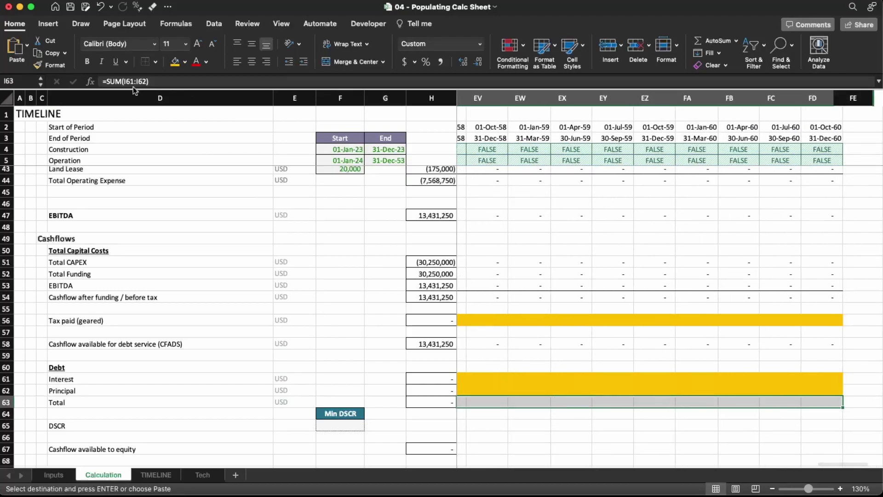
{"action": "key", "text": "ctrl+super+v"}
{"action": "left_click", "coordinate": [133, 88]}
{"action": "key", "text": "Return"}
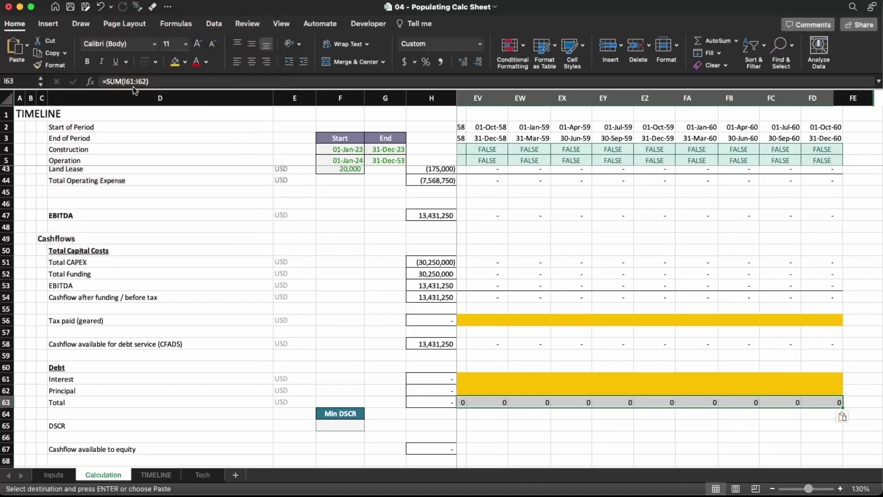
- Give the Total row a top border and the Comma [0] cell style
{"action": "left_click", "coordinate": [156, 61]}
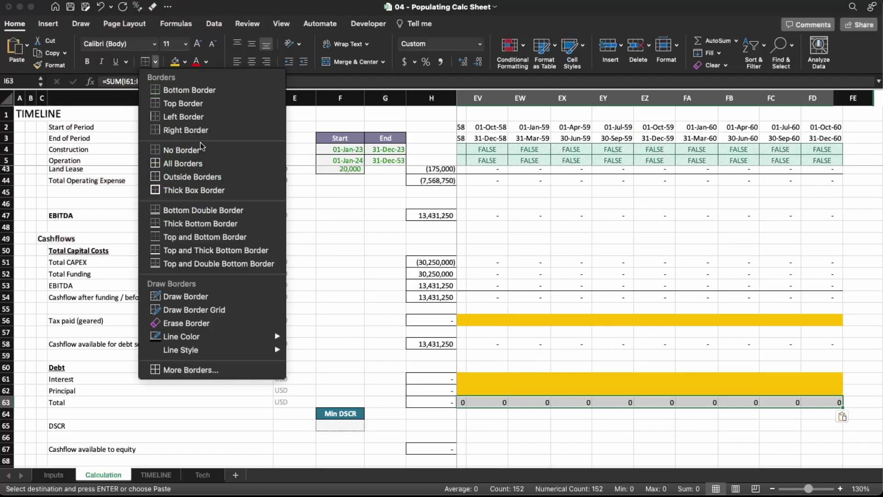
{"action": "left_click", "coordinate": [201, 104]}
{"action": "key", "text": "ctrl+shift+Left"}
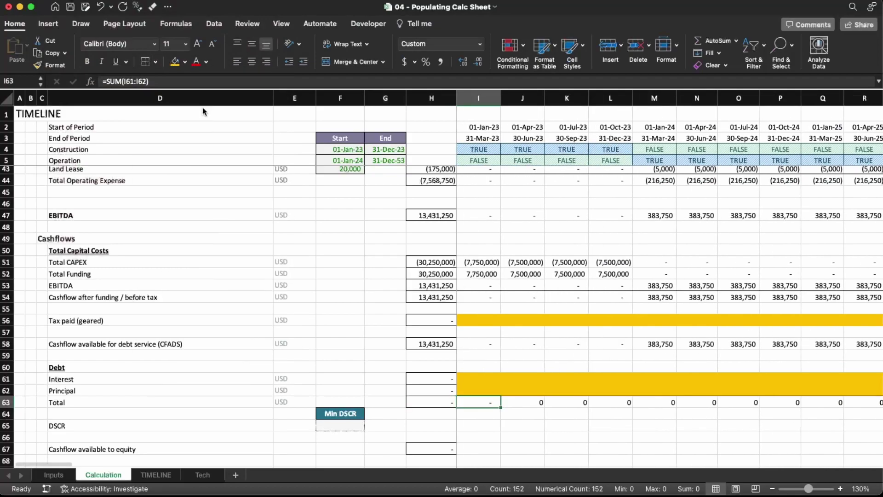
{"action": "key", "text": "ctrl+shift+Right"}
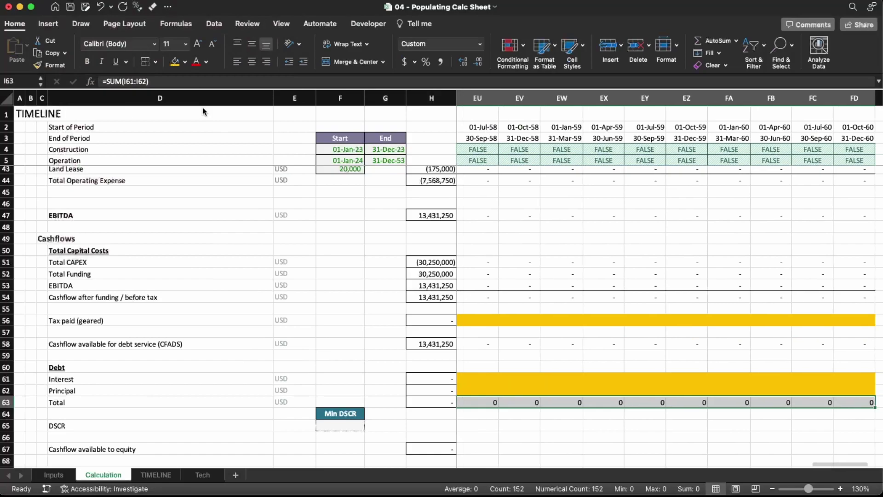
{"action": "left_click", "coordinate": [581, 50]}
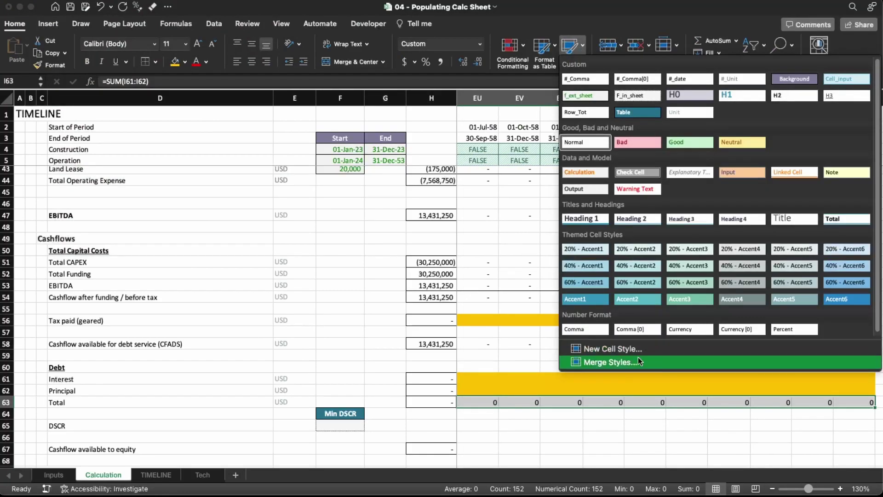
{"action": "left_click", "coordinate": [639, 327]}
{"action": "key", "text": "Home"}
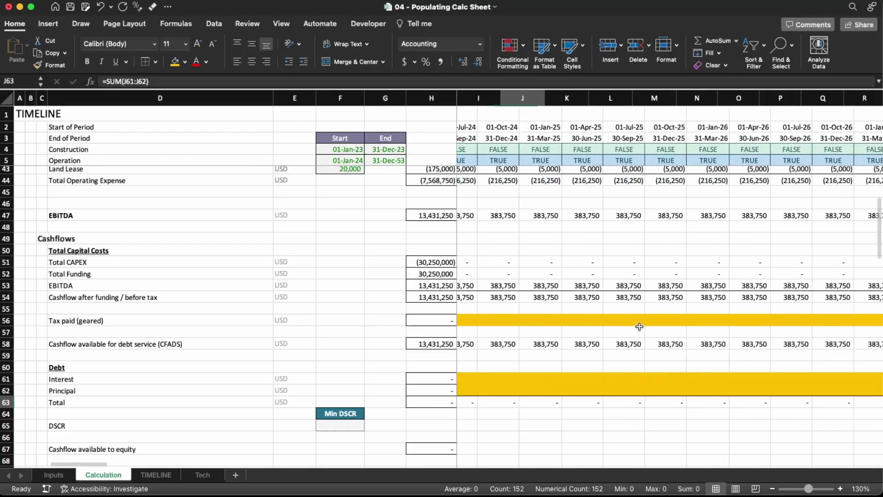
{"action": "left_click_drag", "start_coordinate": [160, 425], "coordinate": [340, 425]}
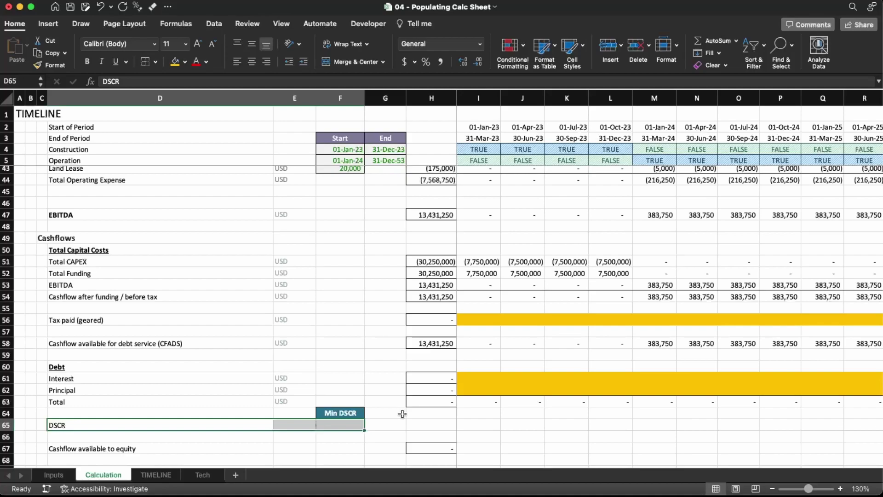
{"action": "left_click", "coordinate": [446, 412]}
{"action": "left_click", "coordinate": [474, 343]}
{"action": "key", "text": "shift+space"}
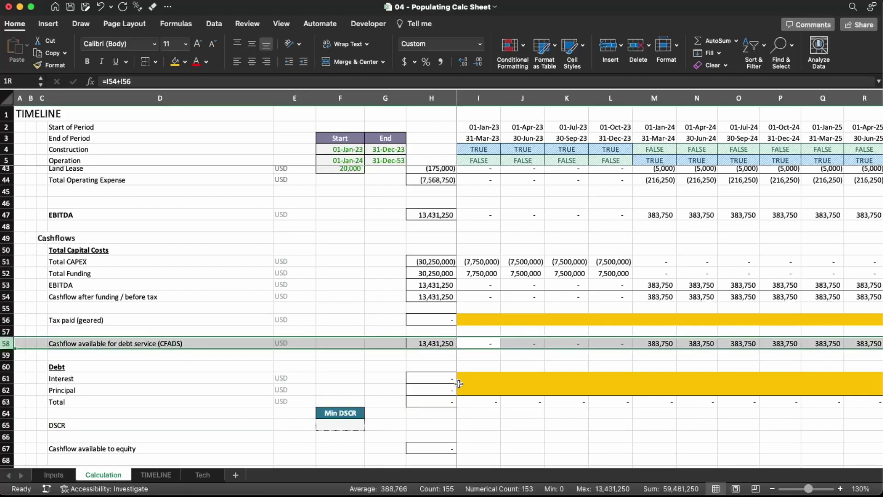
{"action": "left_click", "coordinate": [467, 403]}
{"action": "key", "text": "shift+space"}
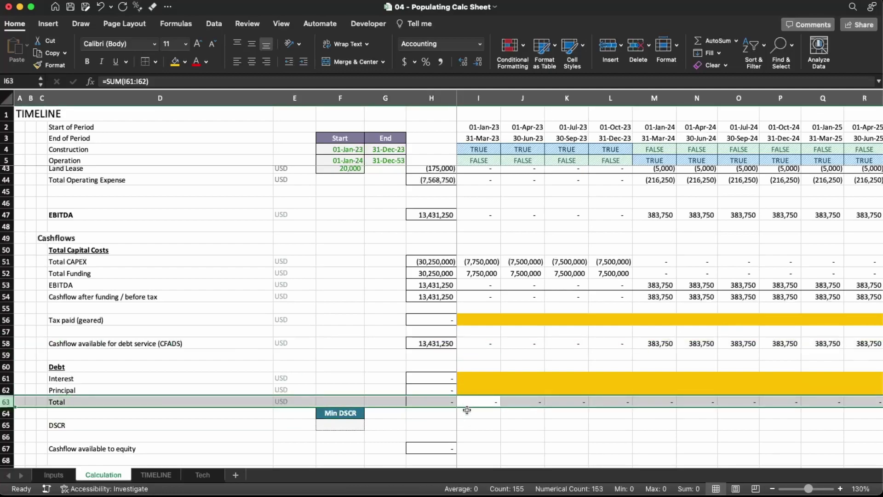
{"action": "scroll", "coordinate": [480, 428], "scroll_direction": "down", "scroll_amount": 1}
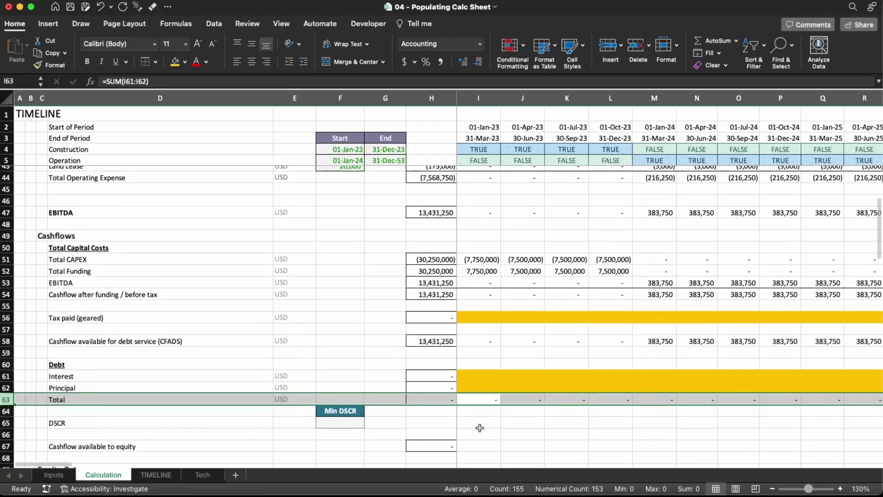
{"action": "left_click", "coordinate": [457, 427]}
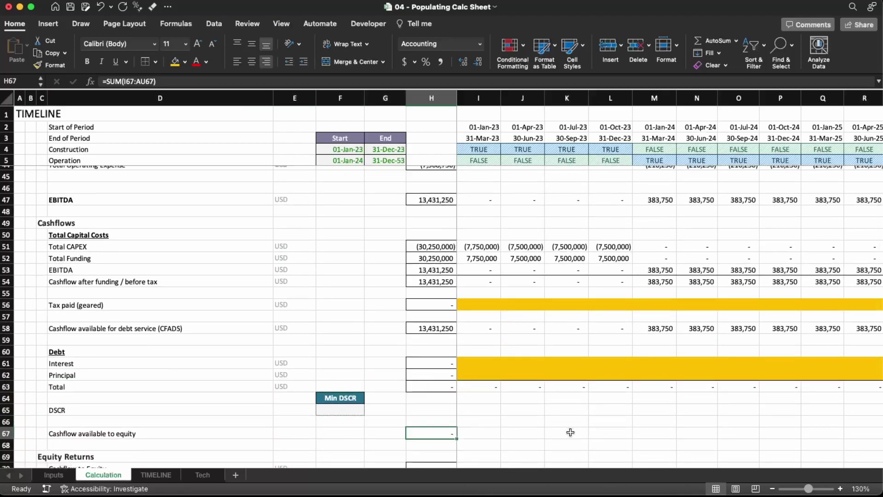
- Enter =I58+I63 in I67, adding CFADS and the debt Total
{"action": "key", "text": "Right"}
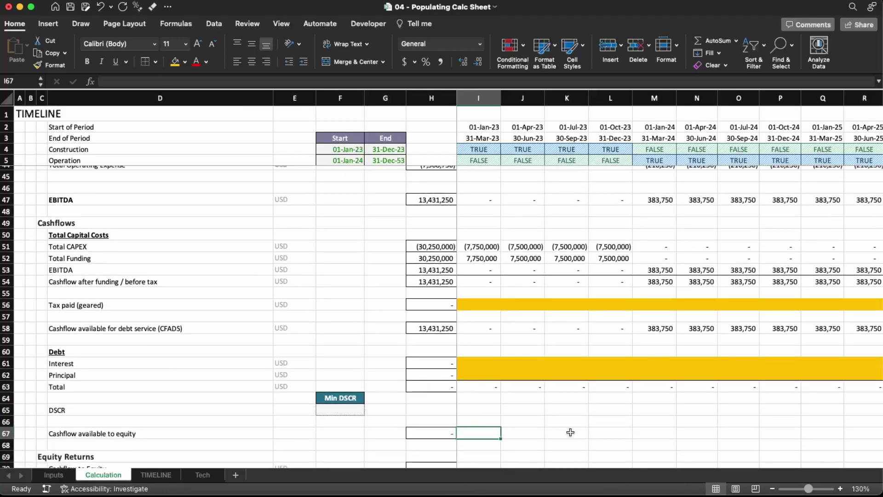
{"action": "type", "text": "="}
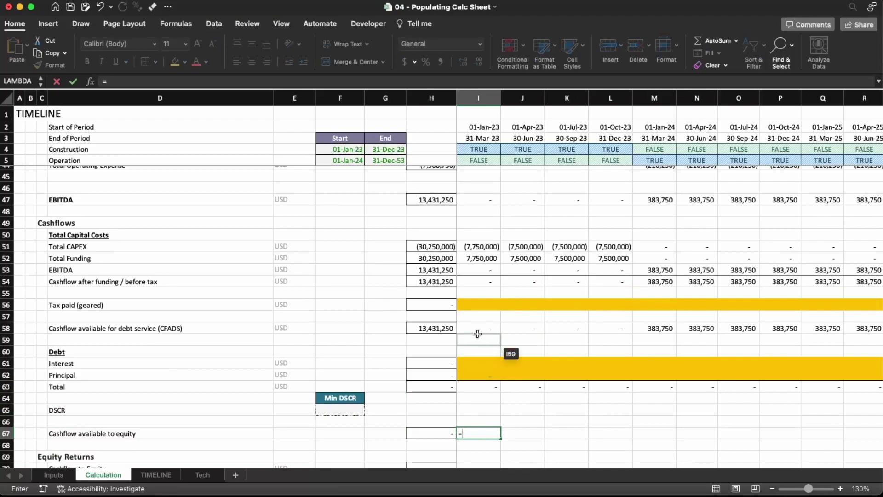
{"action": "left_click", "coordinate": [479, 329]}
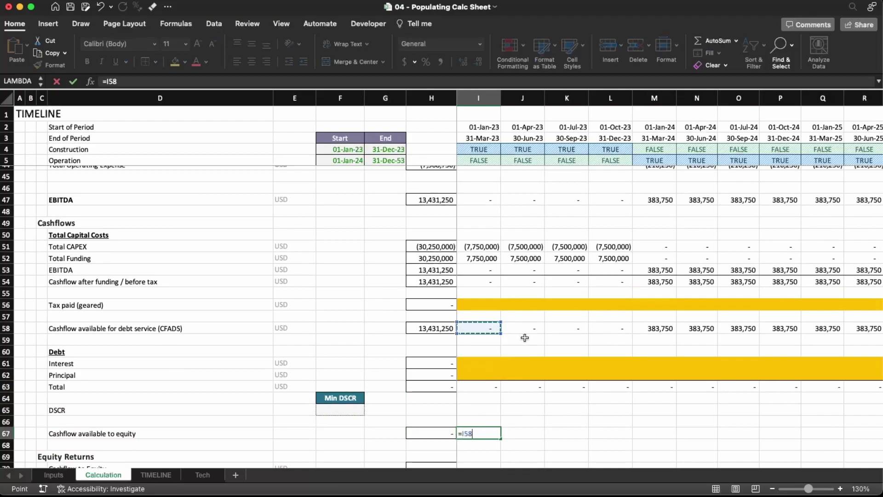
{"action": "type", "text": "+"}
{"action": "left_click", "coordinate": [477, 389]}
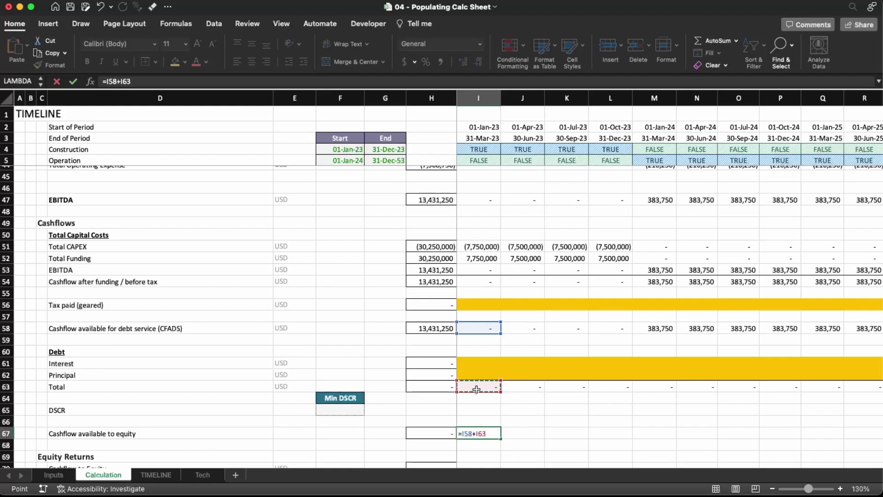
{"action": "key", "text": "Return"}
- Paste the equity cashflow formula as formulas only across I67:FD67
{"action": "key", "text": "Up"}
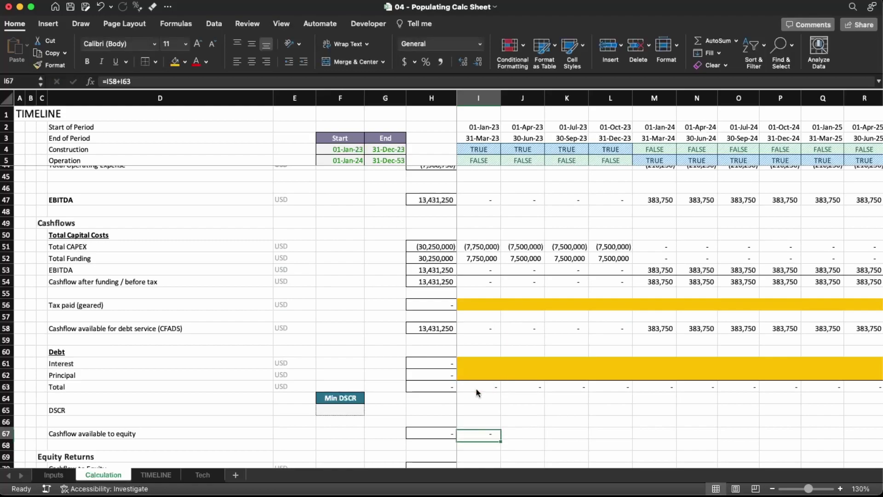
{"action": "key", "text": "super+c"}
{"action": "key", "text": "super+shift+Right"}
{"action": "key", "text": "ctrl+super+v"}
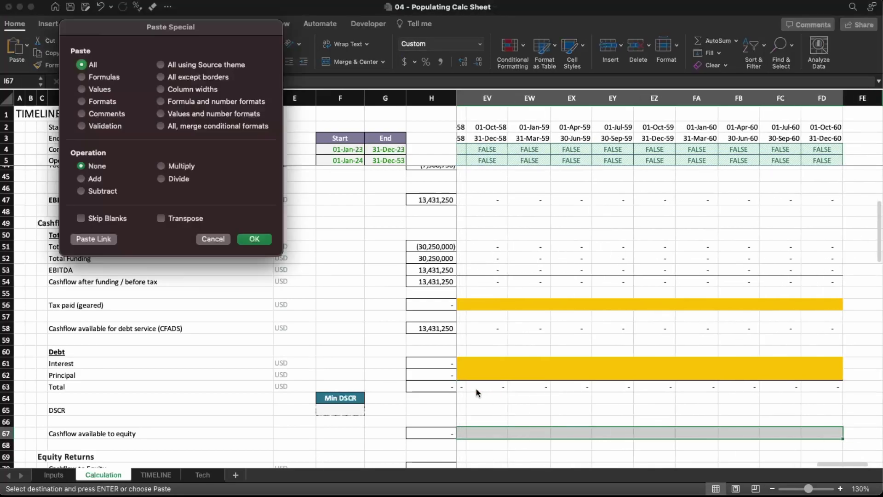
{"action": "key", "text": "f"}
{"action": "key", "text": "Return"}
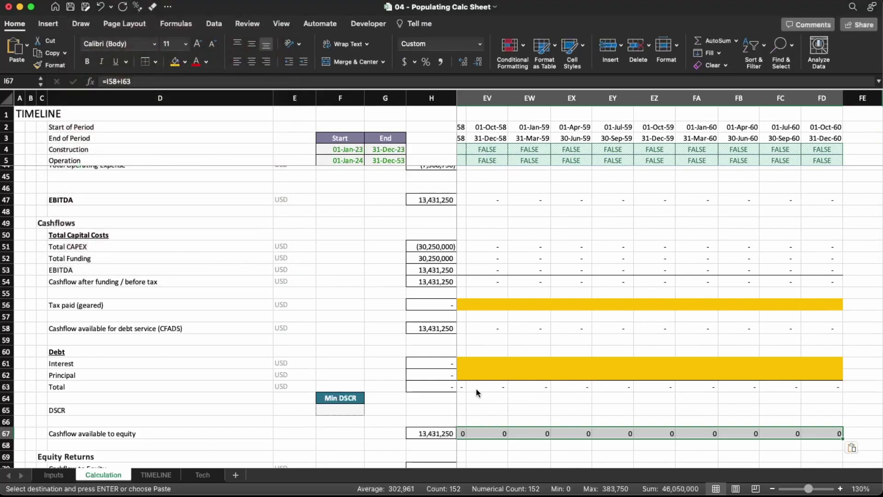
- Format row 67 with Comma [0] style and a Top and Double Bottom Border
{"action": "left_click", "coordinate": [572, 60]}
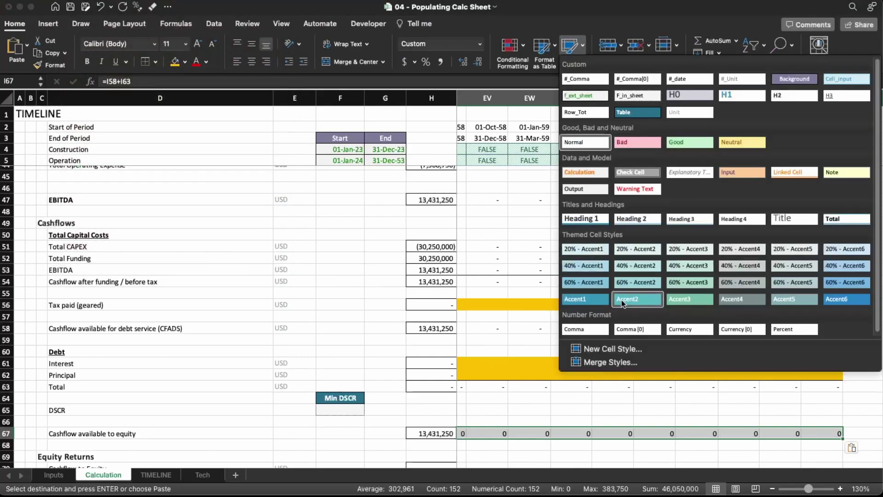
{"action": "left_click", "coordinate": [639, 328]}
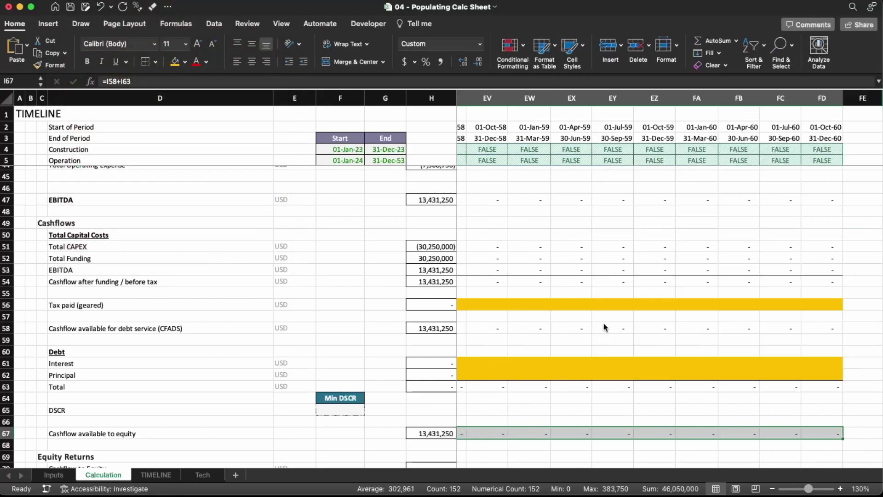
{"action": "left_click", "coordinate": [156, 62]}
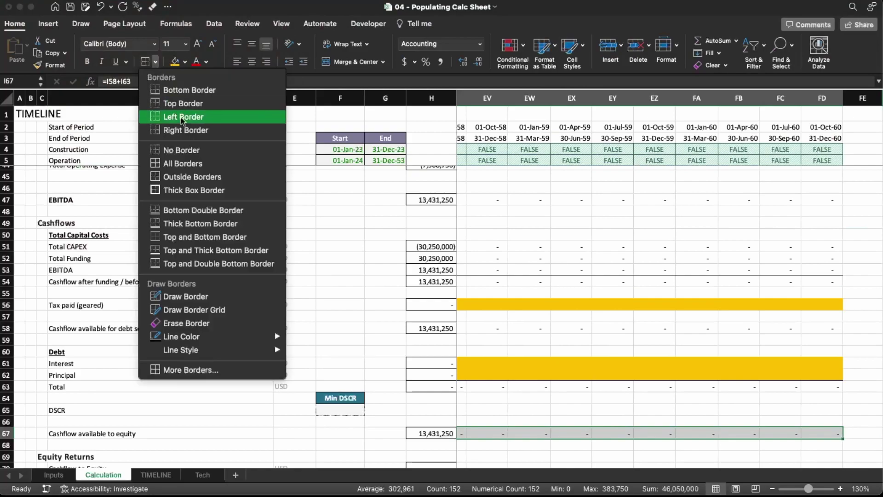
{"action": "left_click", "coordinate": [223, 267]}
{"action": "key", "text": "Right"}
{"action": "scroll", "coordinate": [172, 317], "scroll_direction": "down", "scroll_amount": 2}
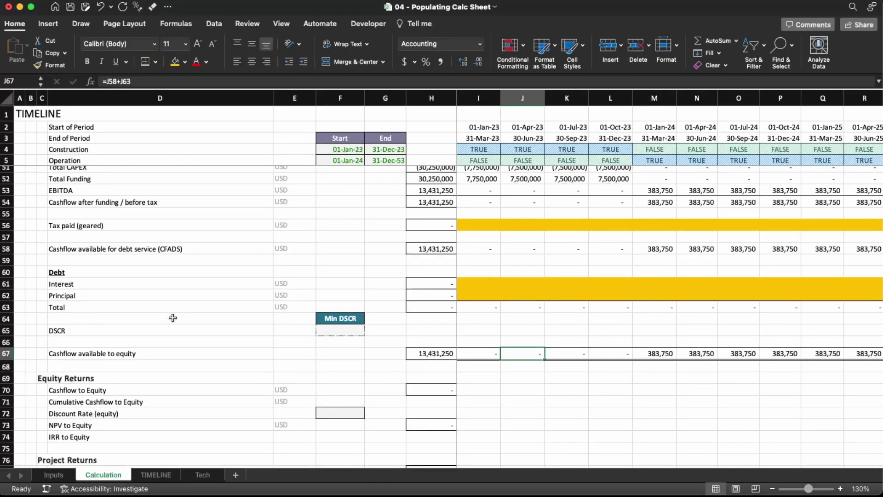